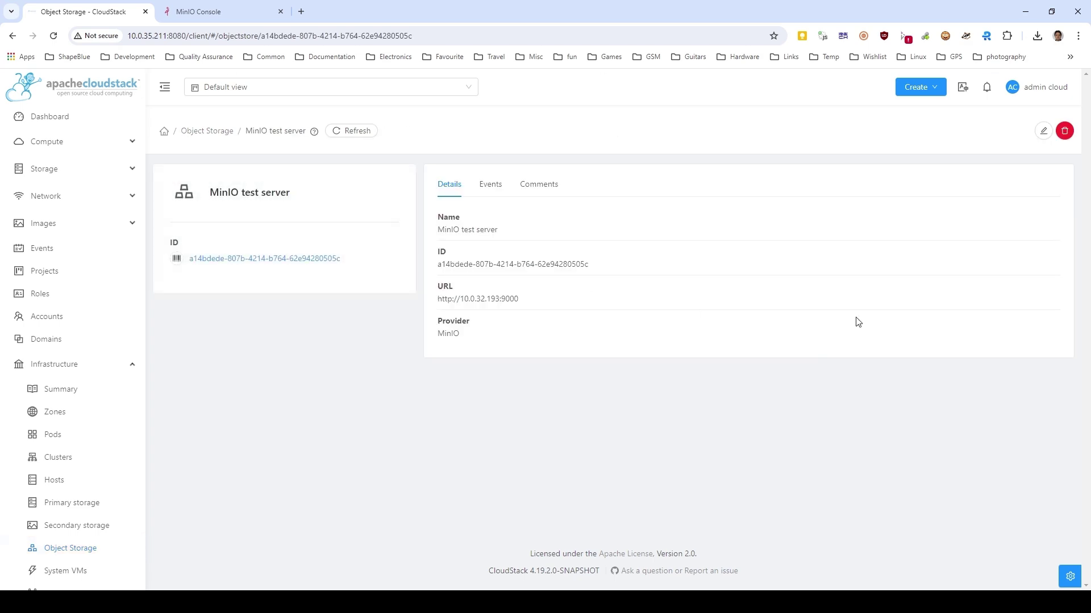
Check the MinIO Console for existing buckets and return to CloudStack.
left_click(219, 12)
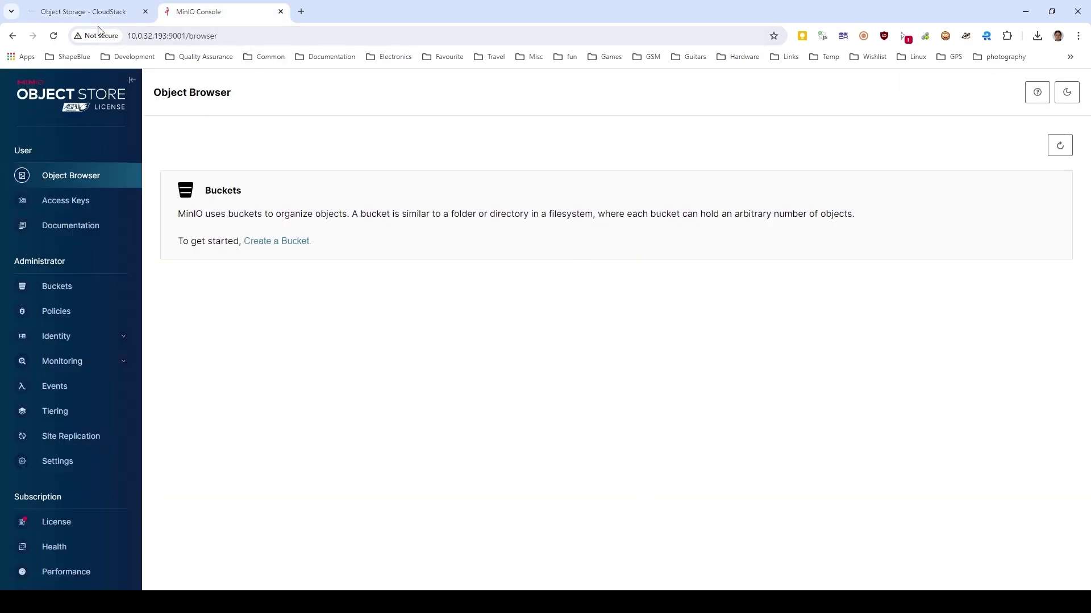
left_click(91, 12)
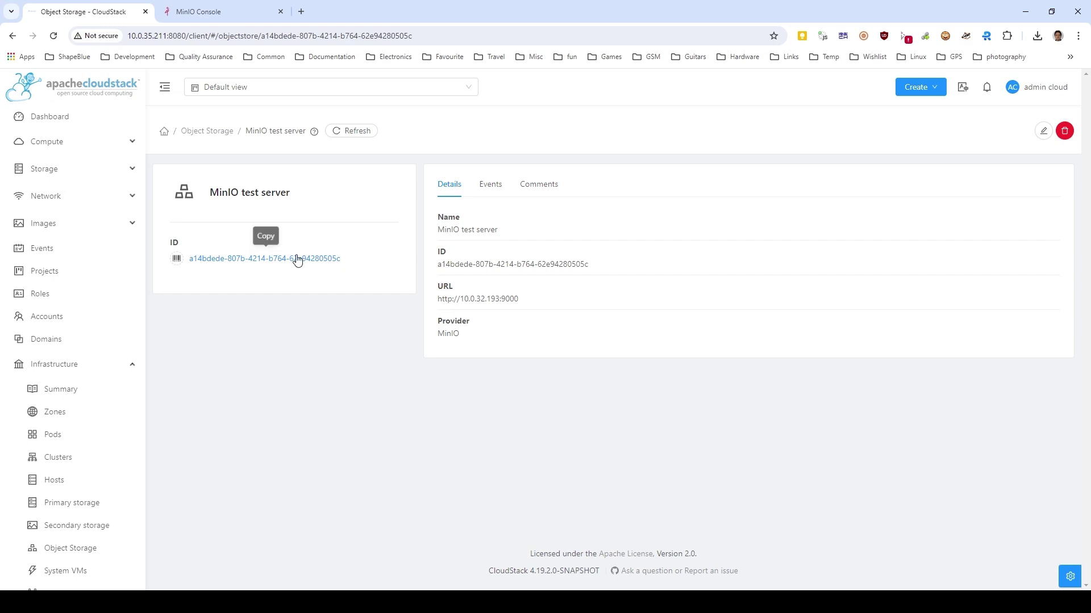
Create a storage bucket named buck1 on the MinIO test server object storage.
left_click(49, 171)
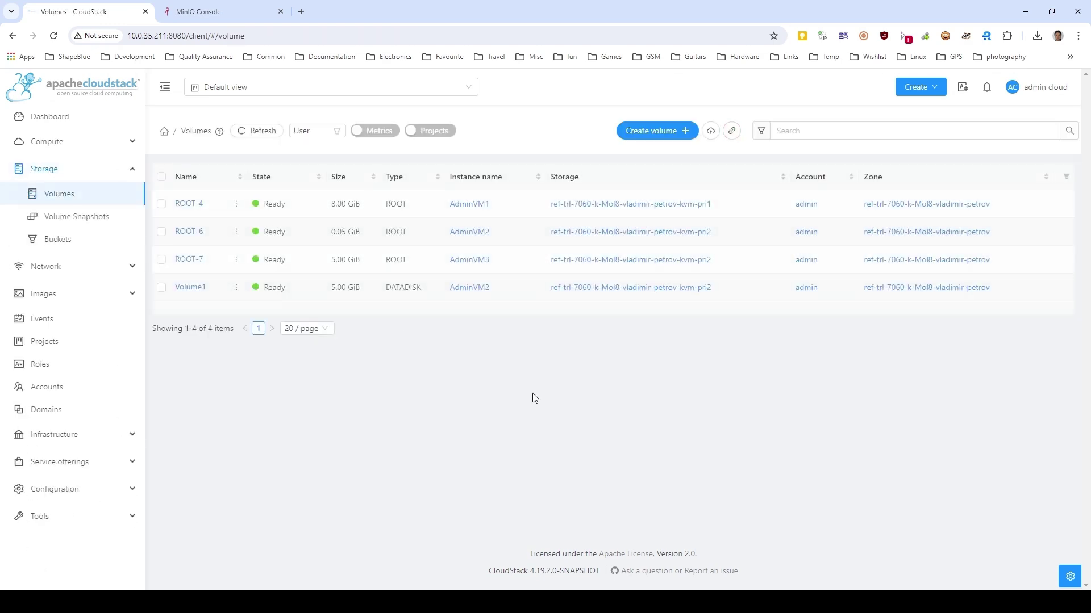
left_click(59, 241)
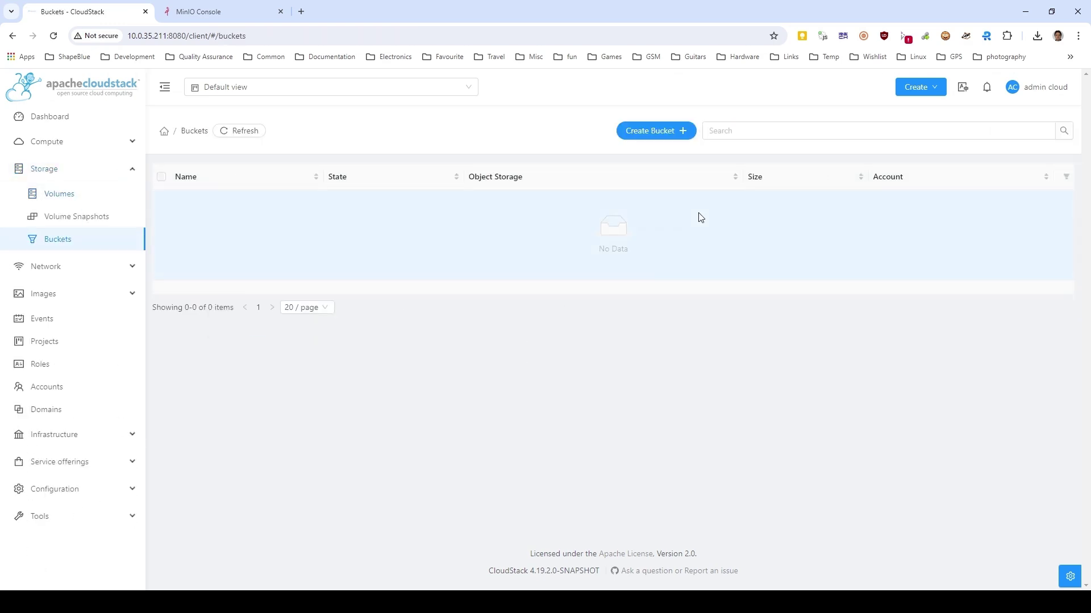
left_click(650, 134)
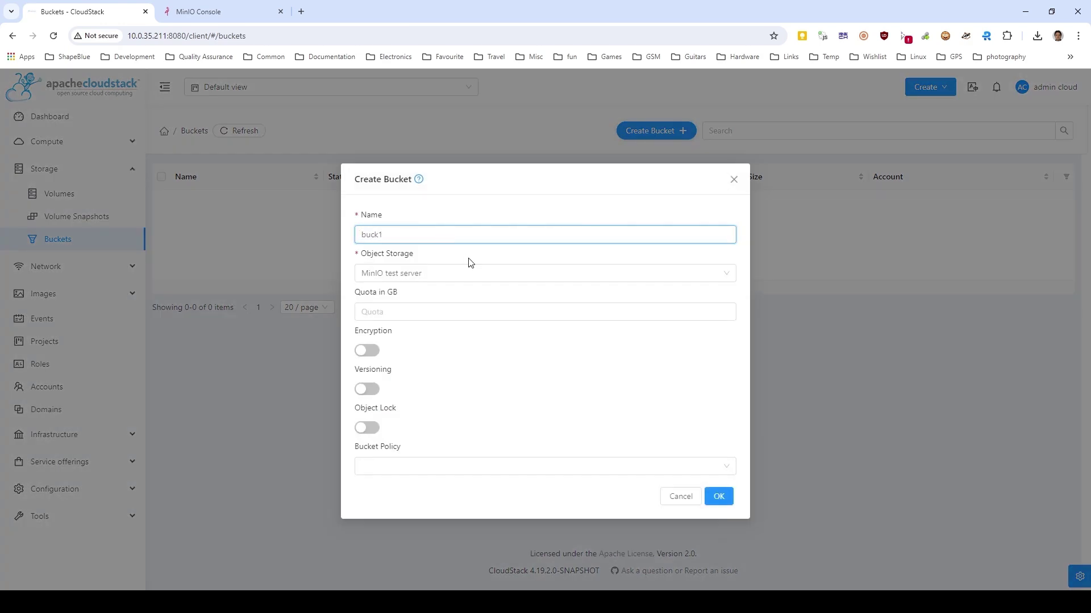
left_click(390, 311)
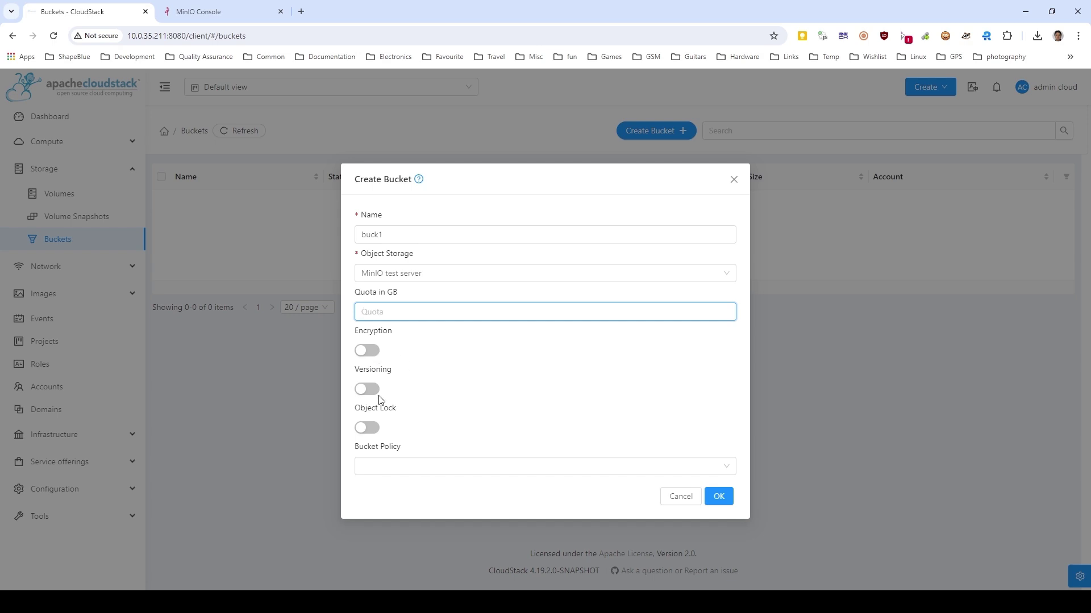
left_click(723, 466)
left_click(655, 376)
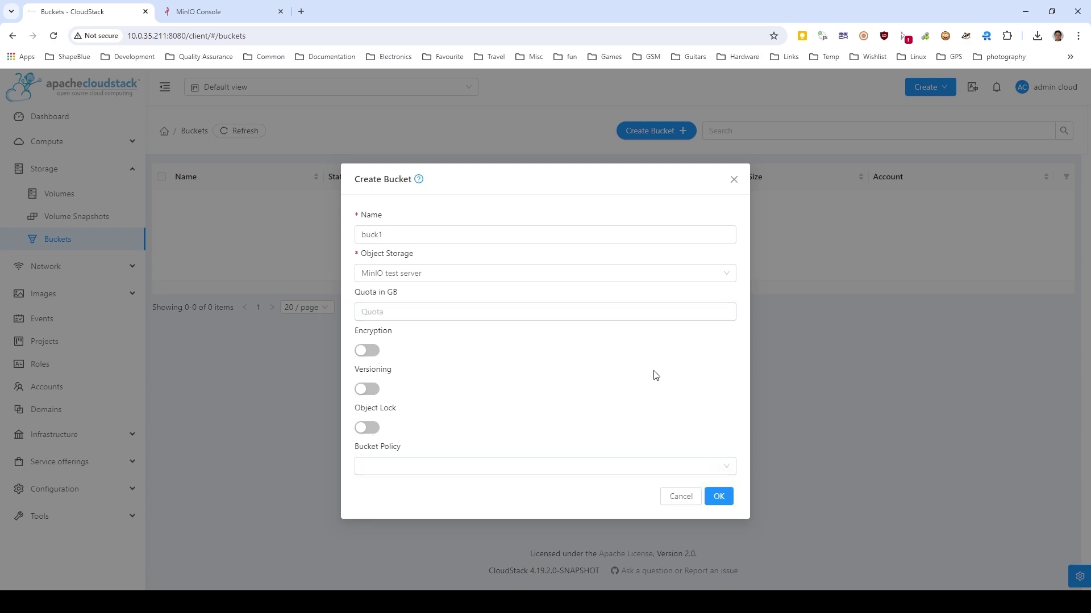
left_click(727, 463)
left_click(712, 380)
left_click(719, 497)
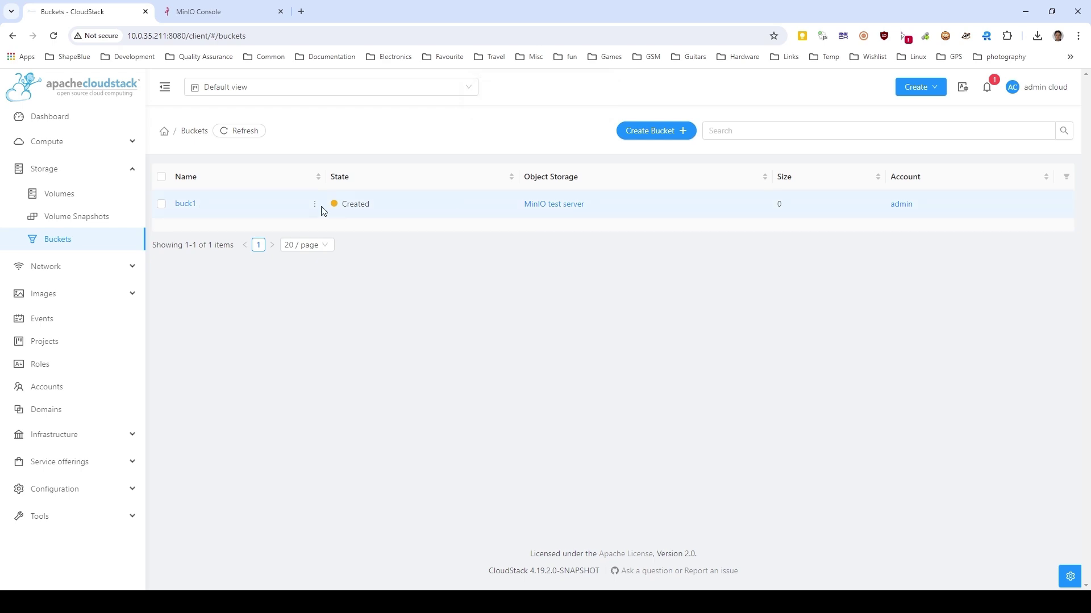
Refresh the bucket list in the MinIO Console to check for buck1, and return to CloudStack.
left_click(208, 11)
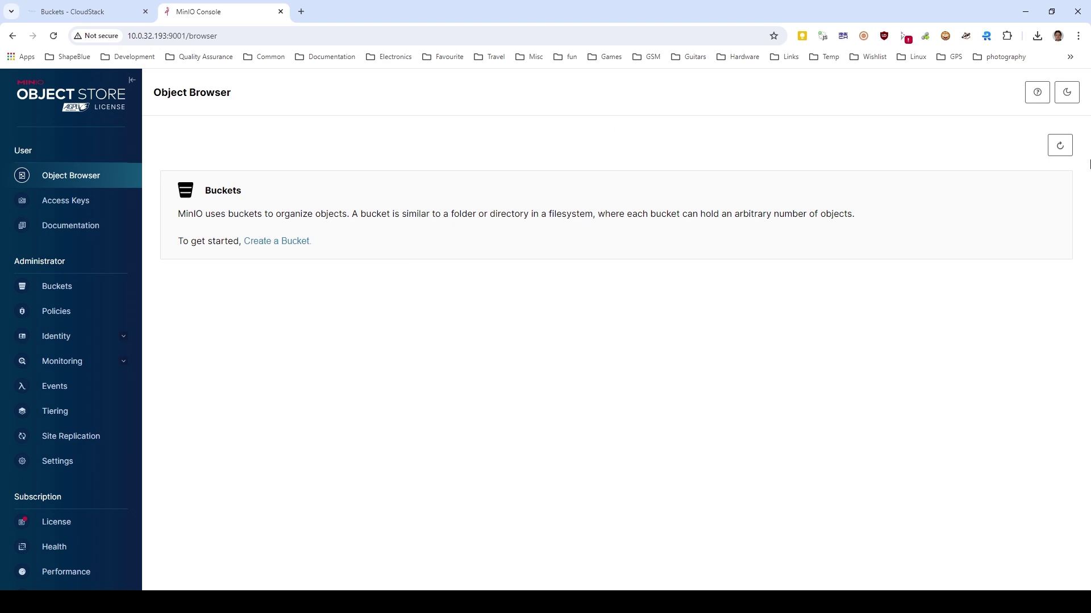
left_click(1059, 145)
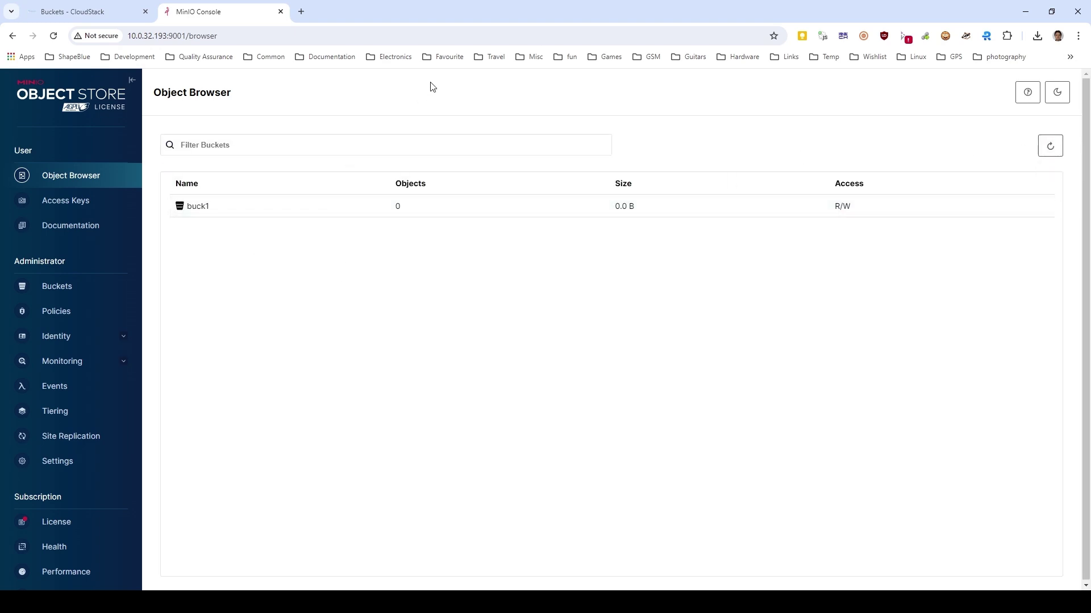
left_click(80, 12)
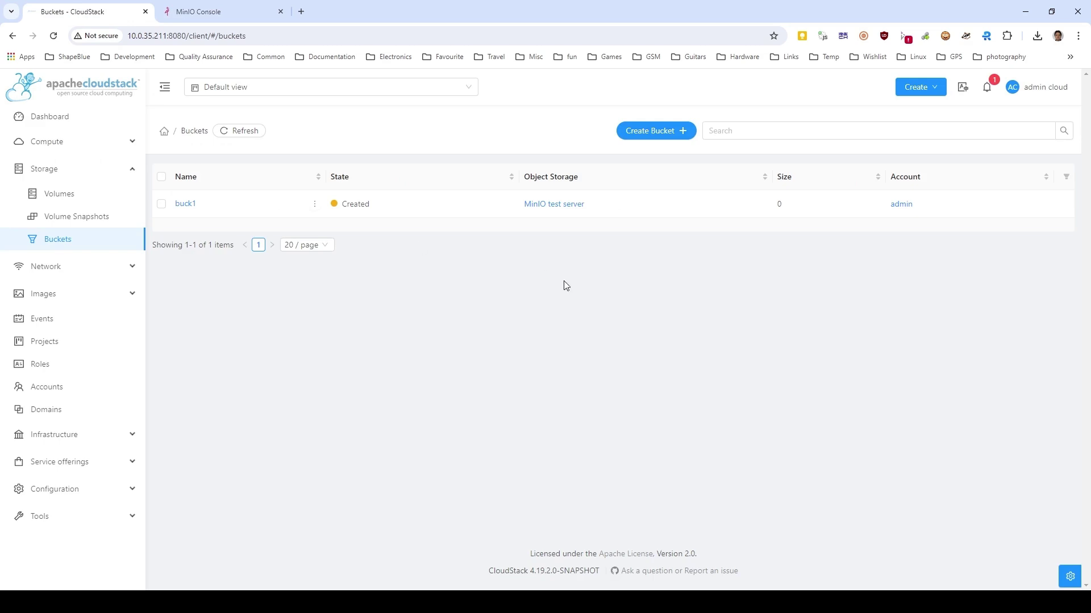
Open buck1 and review its details, including URL, access keys, encryption, versioning and object lock.
left_click(185, 204)
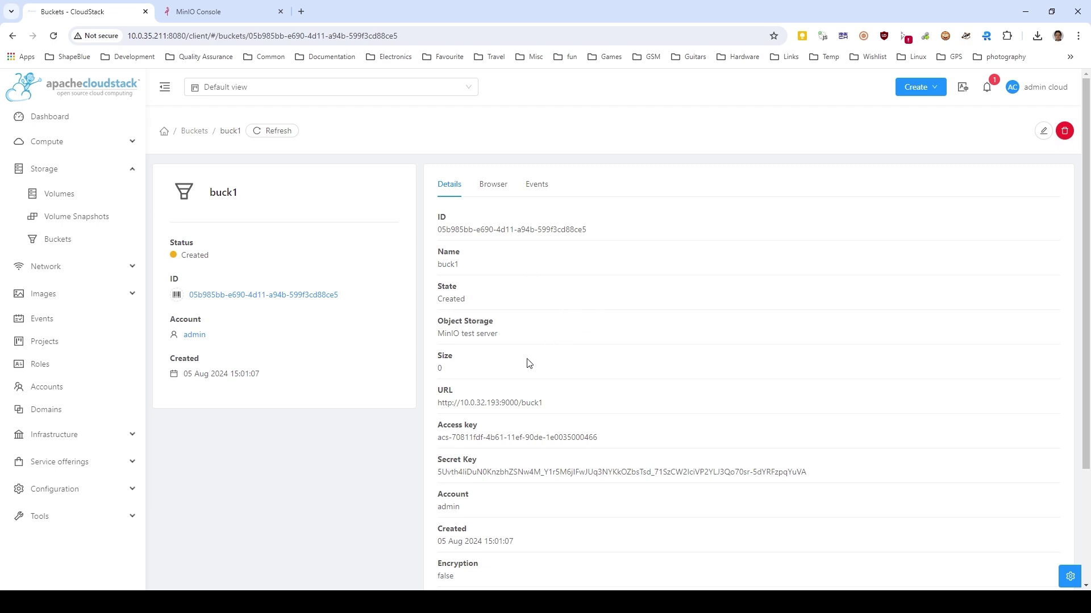
scroll(546, 341, "down", 1)
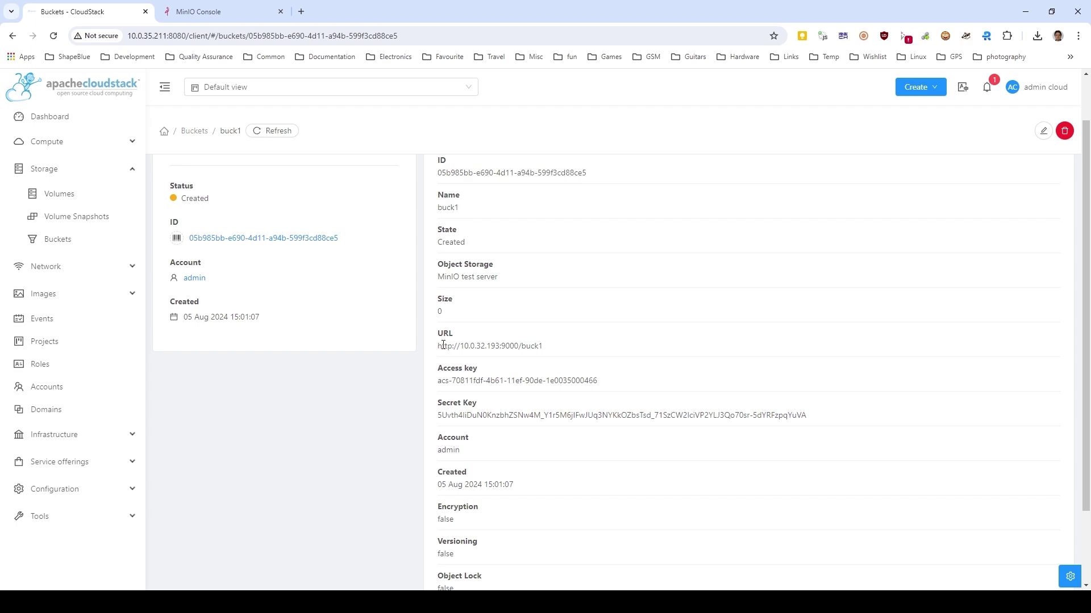
scroll(653, 341, "down", 2)
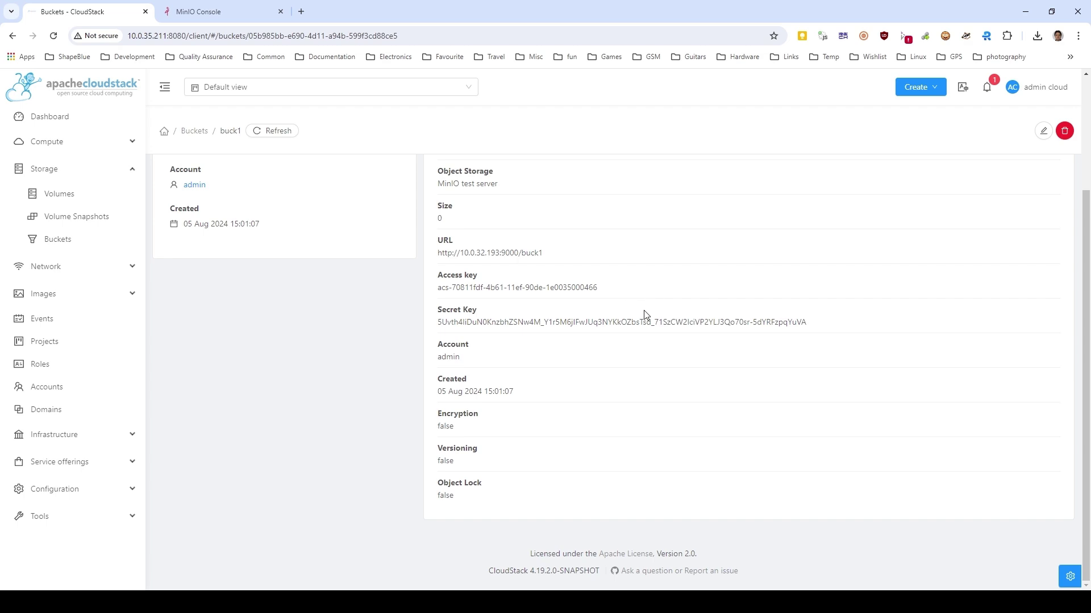
scroll(608, 298, "up", 3)
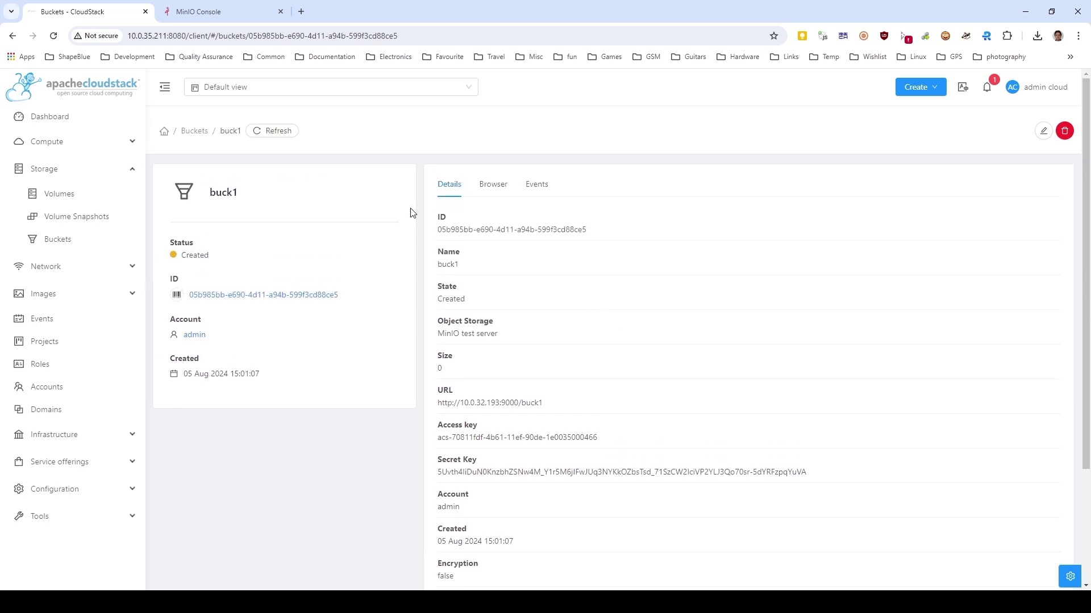
Upload city1.jpg to buck1 through the bucket browser and clear the notification.
left_click(500, 191)
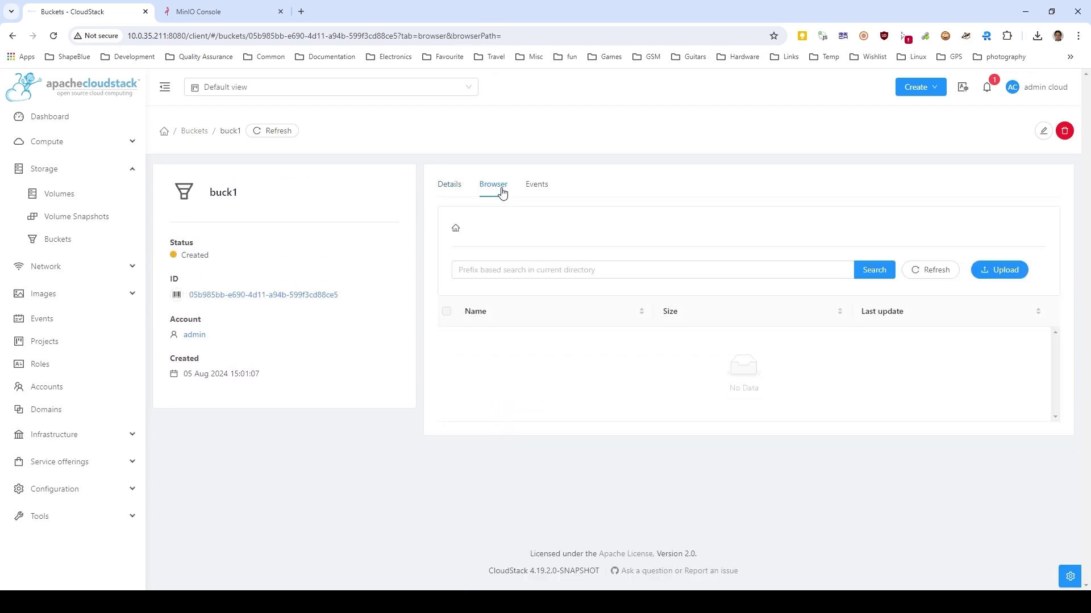
left_click(1003, 271)
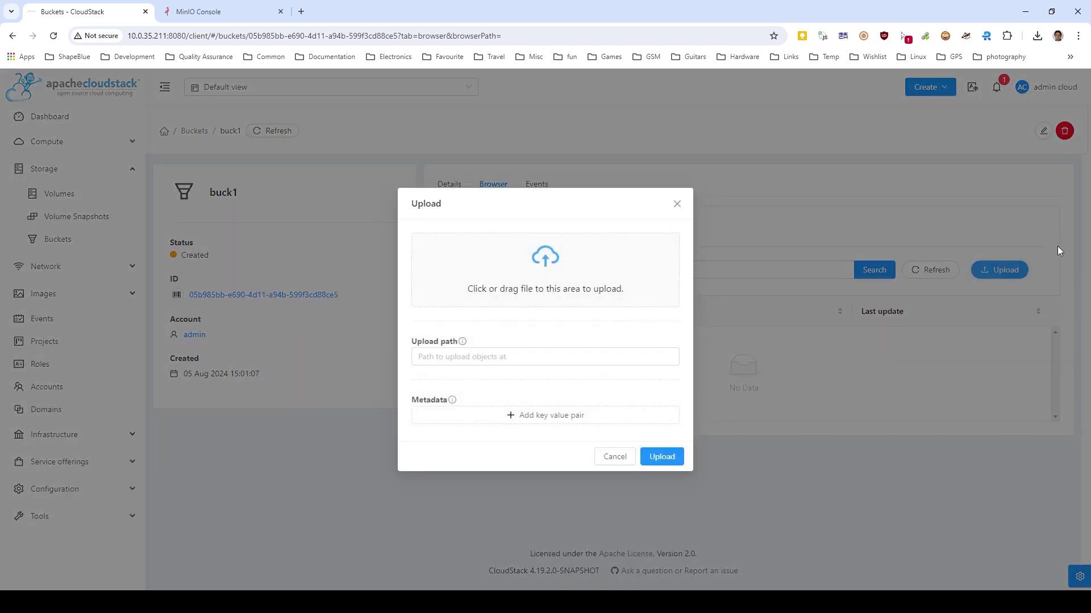
left_click(554, 257)
left_click(616, 338)
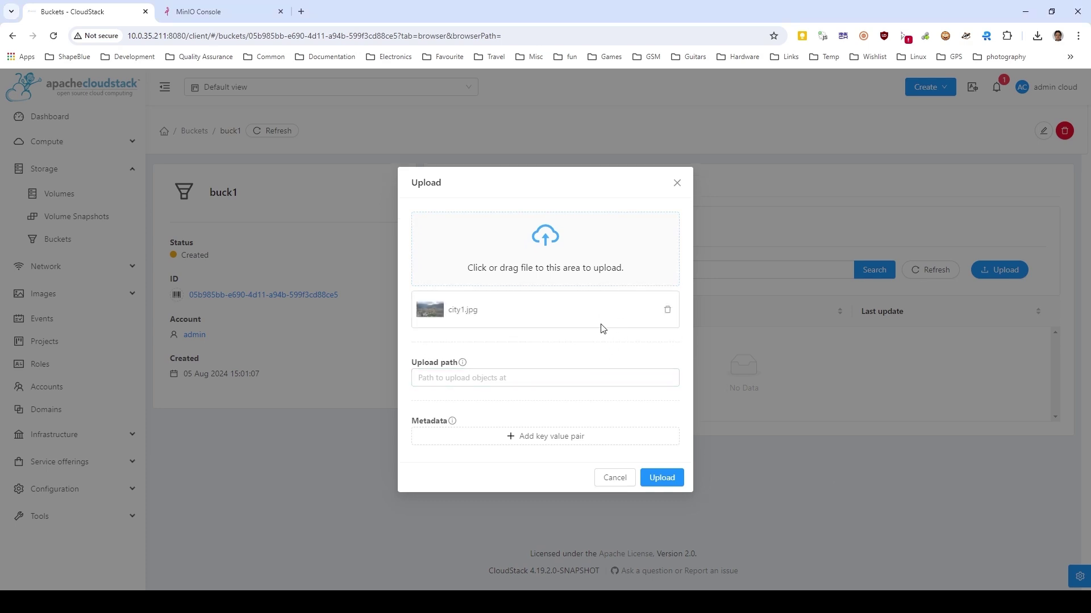
left_click(657, 483)
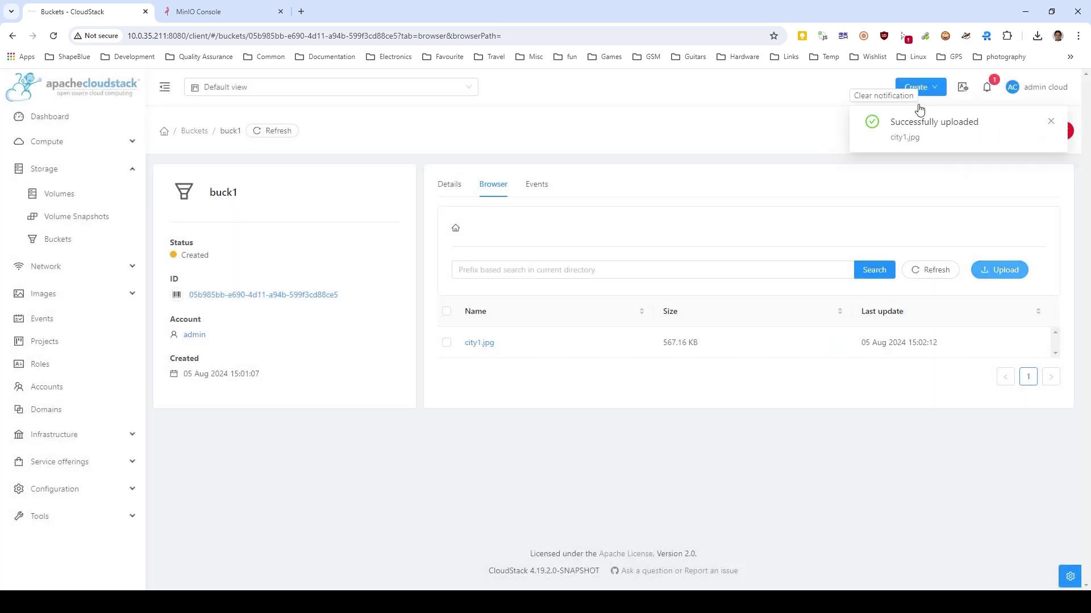
left_click(895, 100)
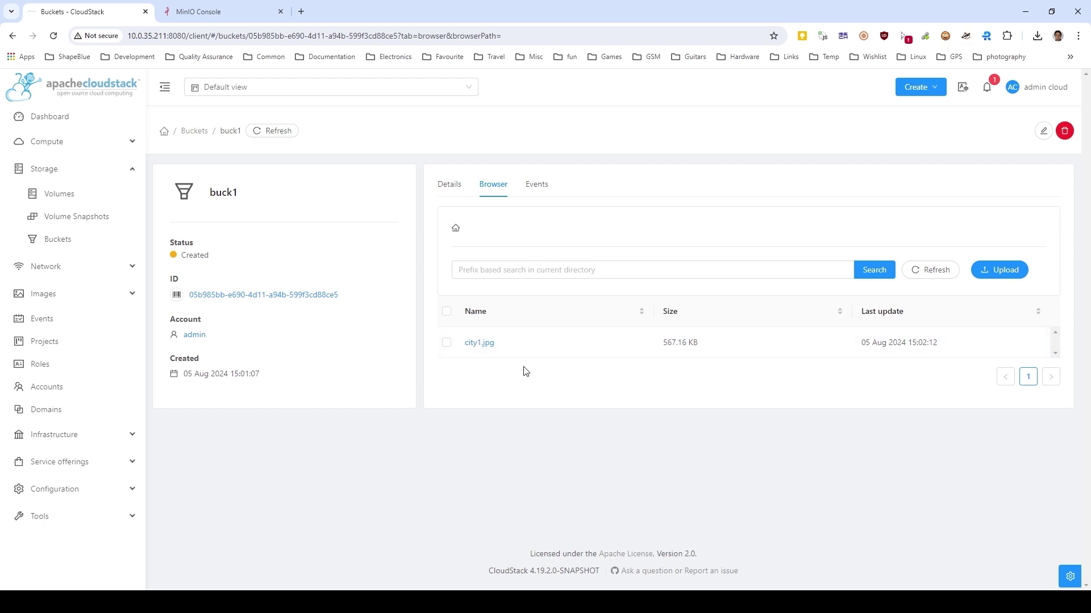
left_click(482, 343)
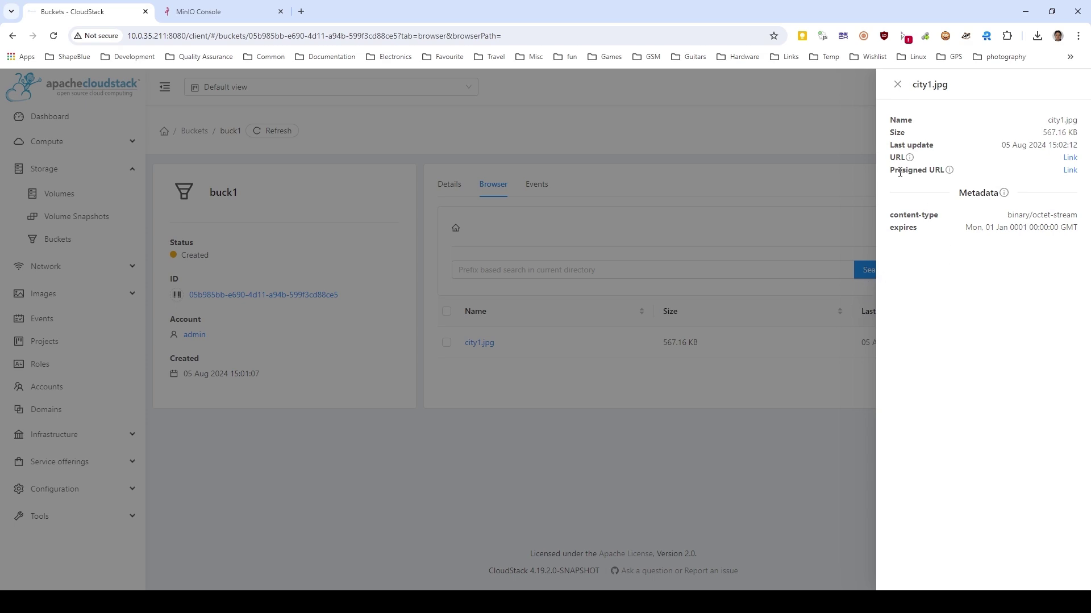
mouse_move(909, 161)
left_click(301, 12)
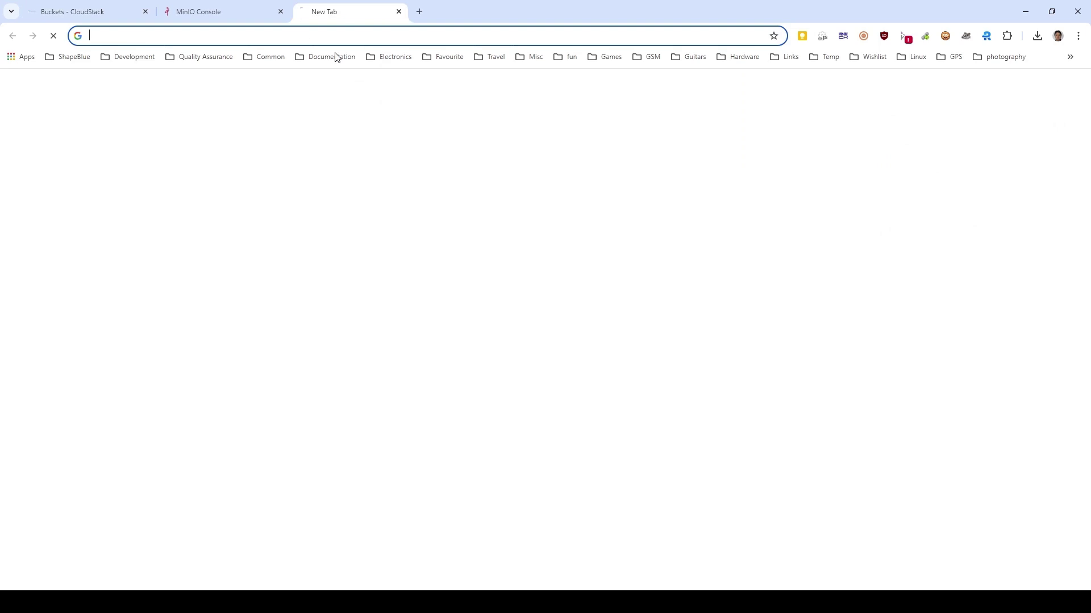
type("http://10.0.32.193:9000/buck1/city1.jpg")
key("Return")
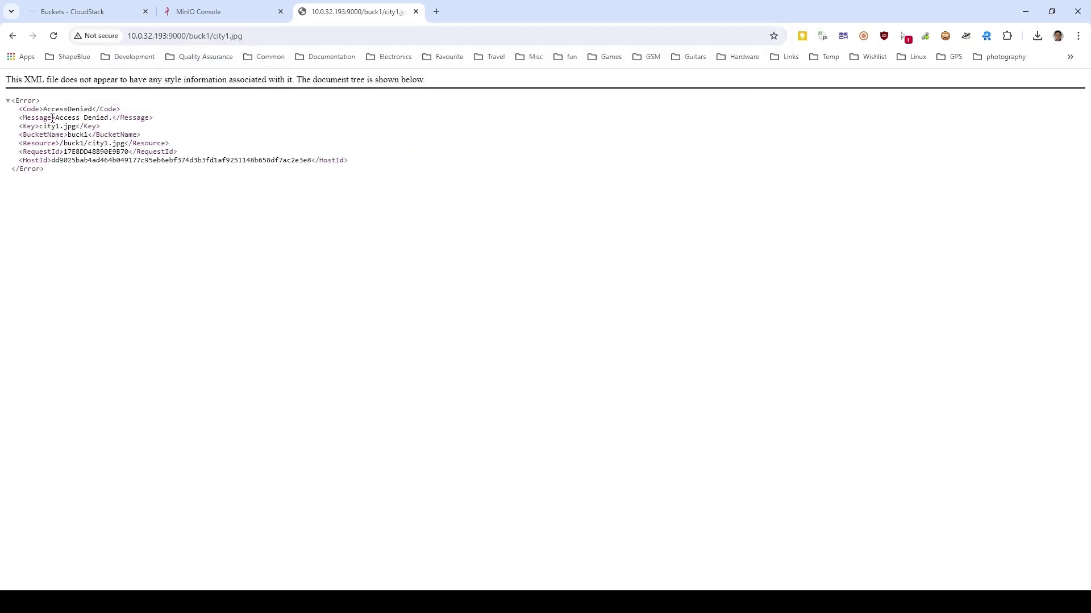
left_click_drag(57, 117, 106, 117)
left_click(416, 11)
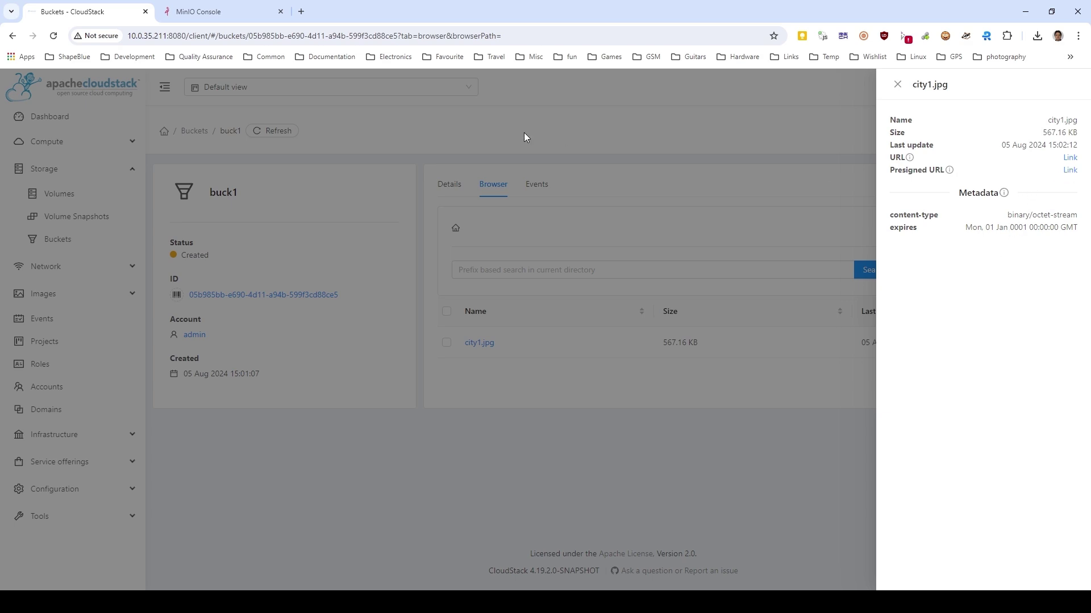
Test the presigned URL of city1.jpg in a separate browser tab, and close the object's details.
left_click(302, 13)
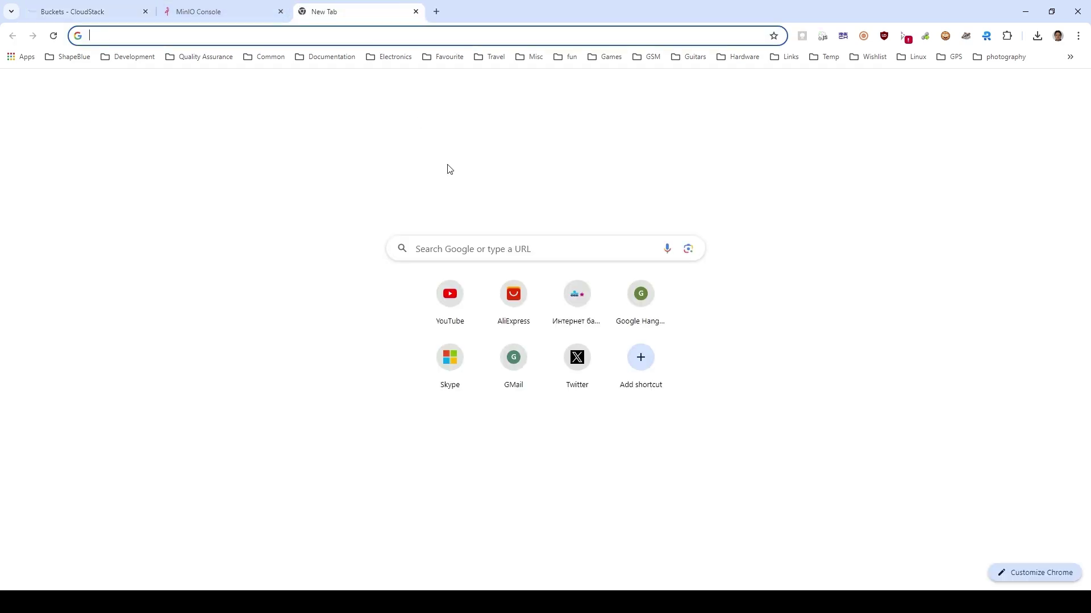
key("ctrl+v")
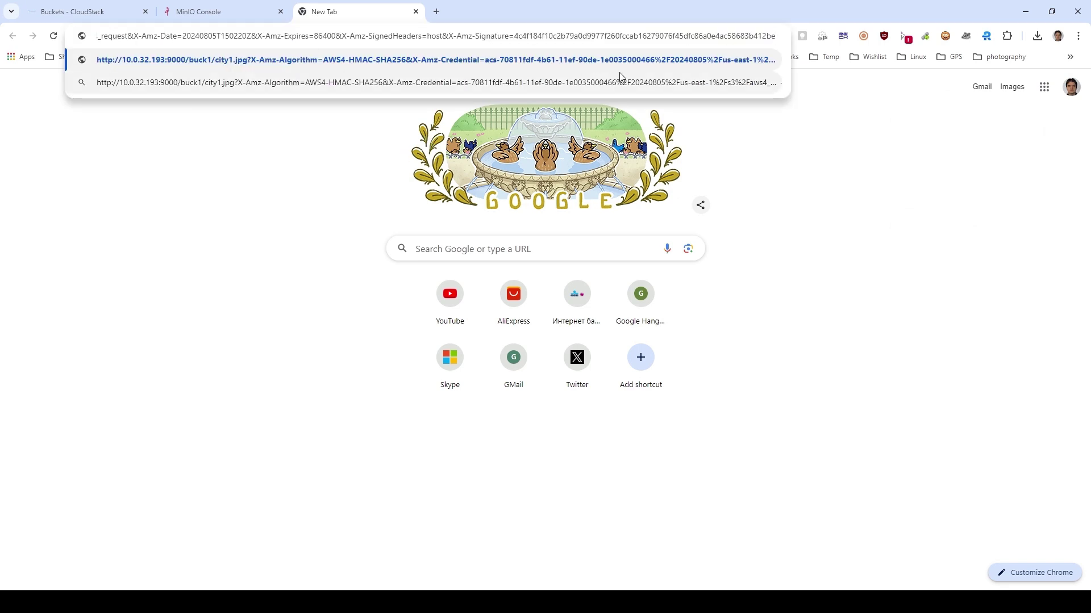
key("Home")
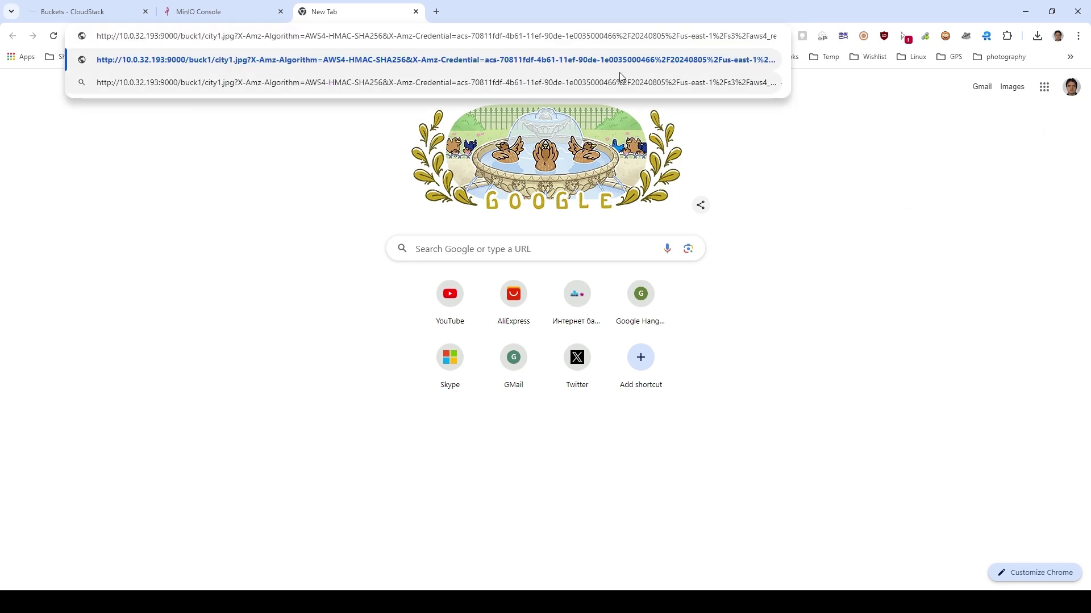
key("Return")
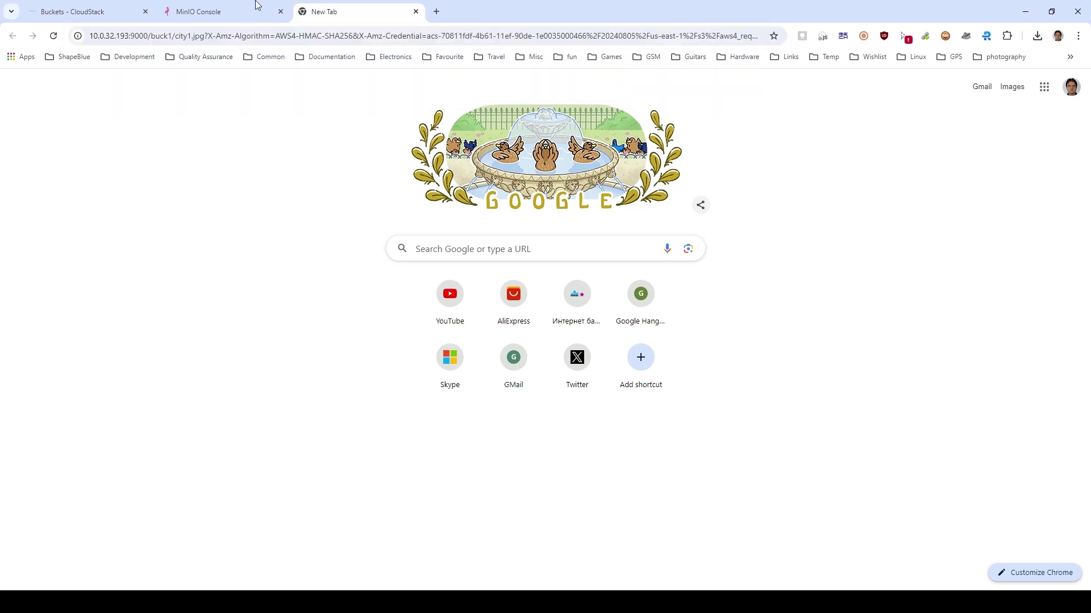
left_click(415, 12)
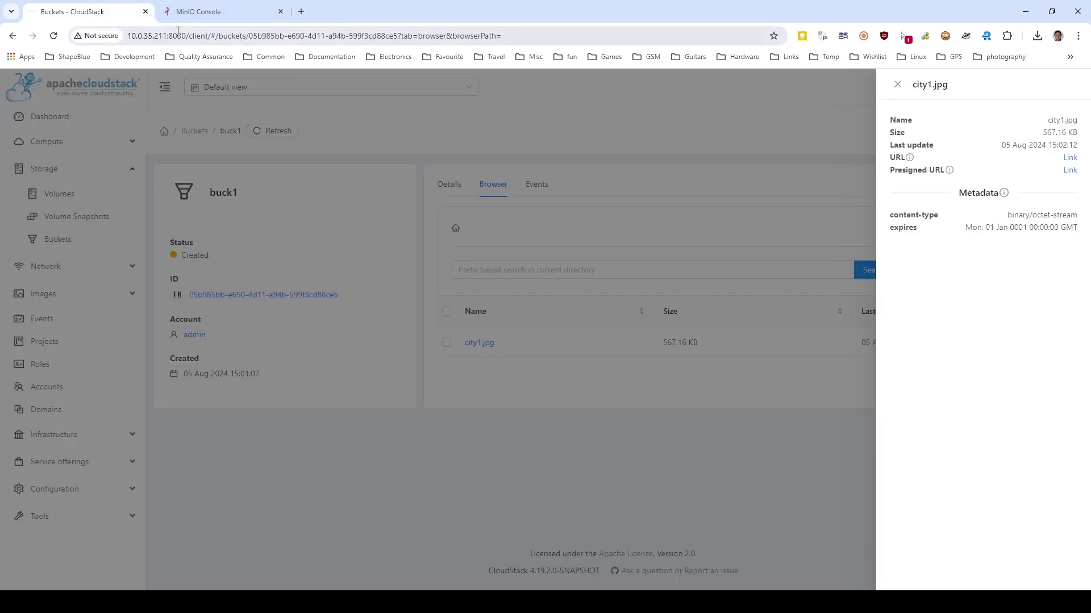
left_click(782, 504)
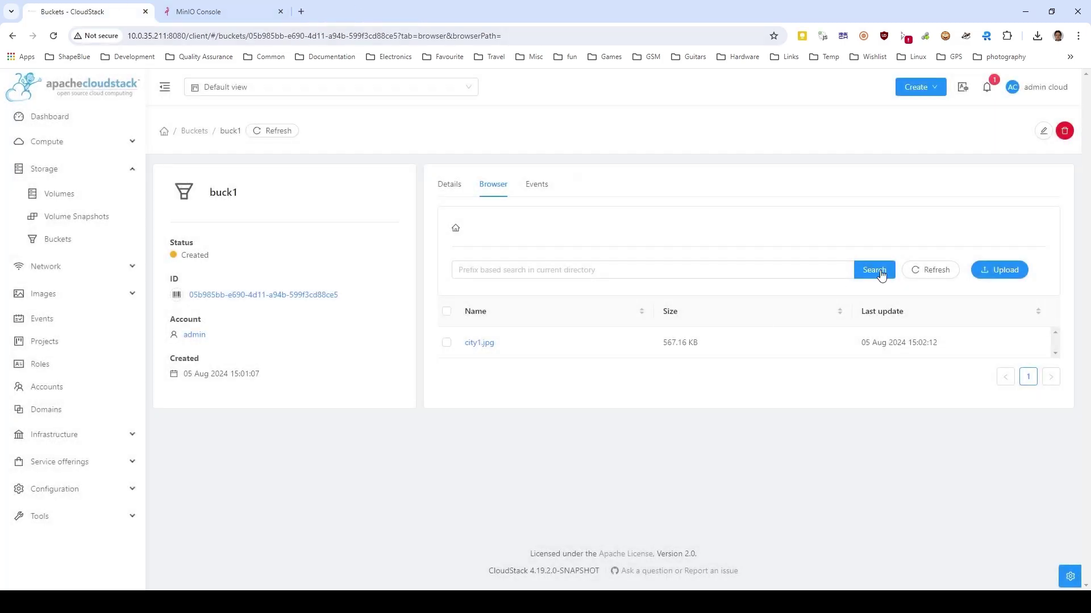
Choose city2.jpg as the file for a new upload to buck1.
left_click(1005, 273)
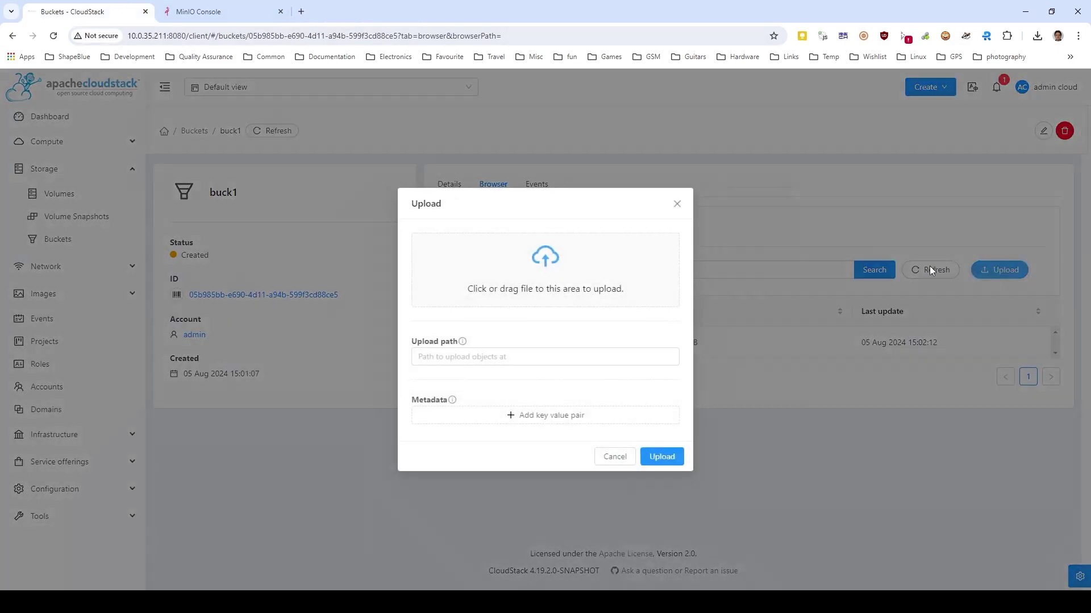
left_click(547, 258)
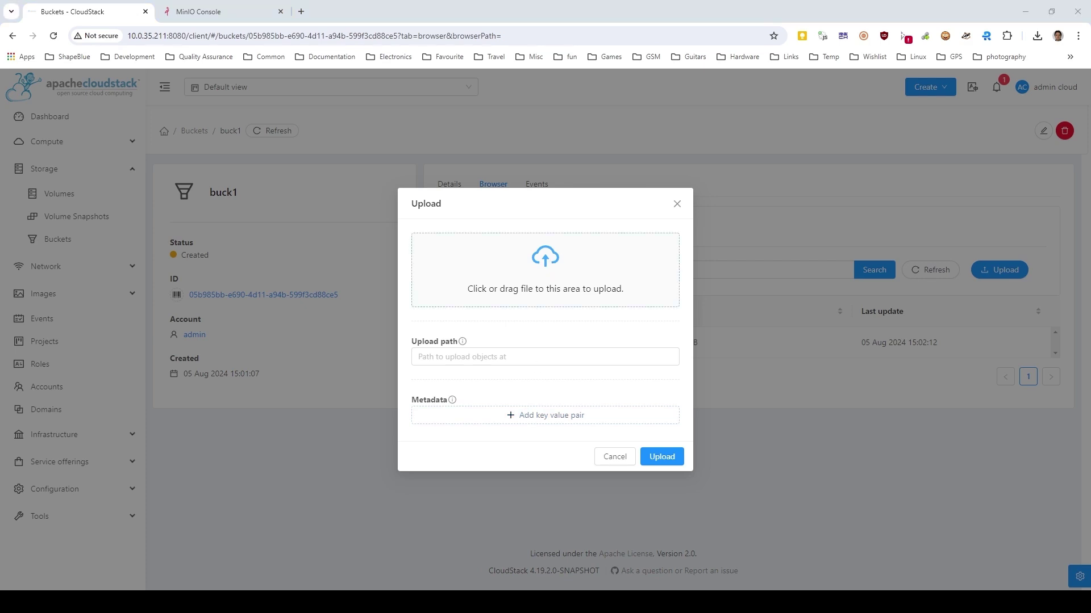
double_click(779, 273)
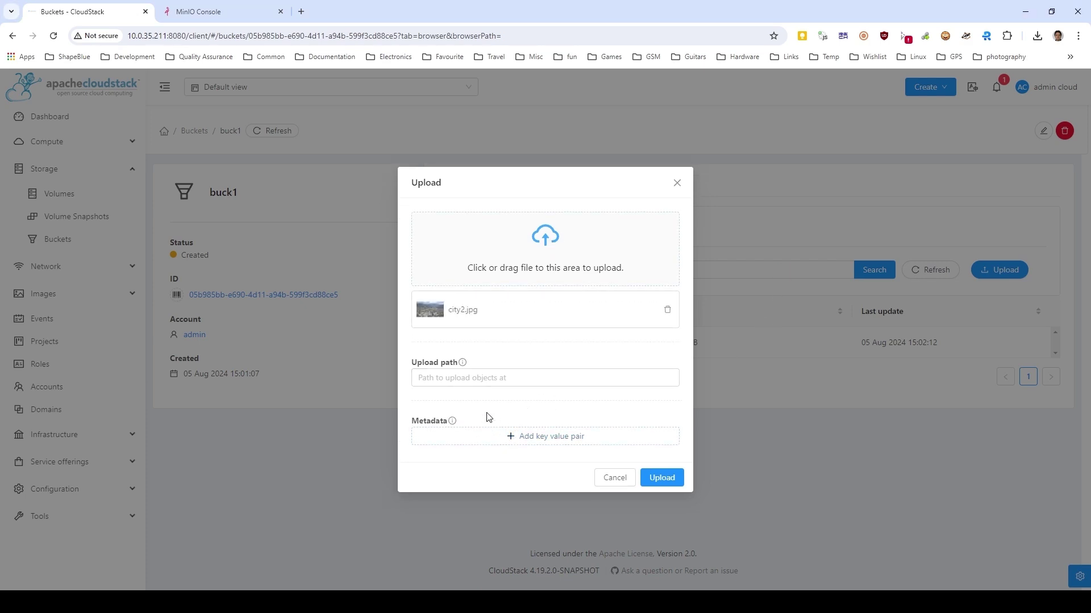
Add a metadata pair with key Name and a person's first name as value, upload city2.jpg, and clear the notification.
left_click(545, 439)
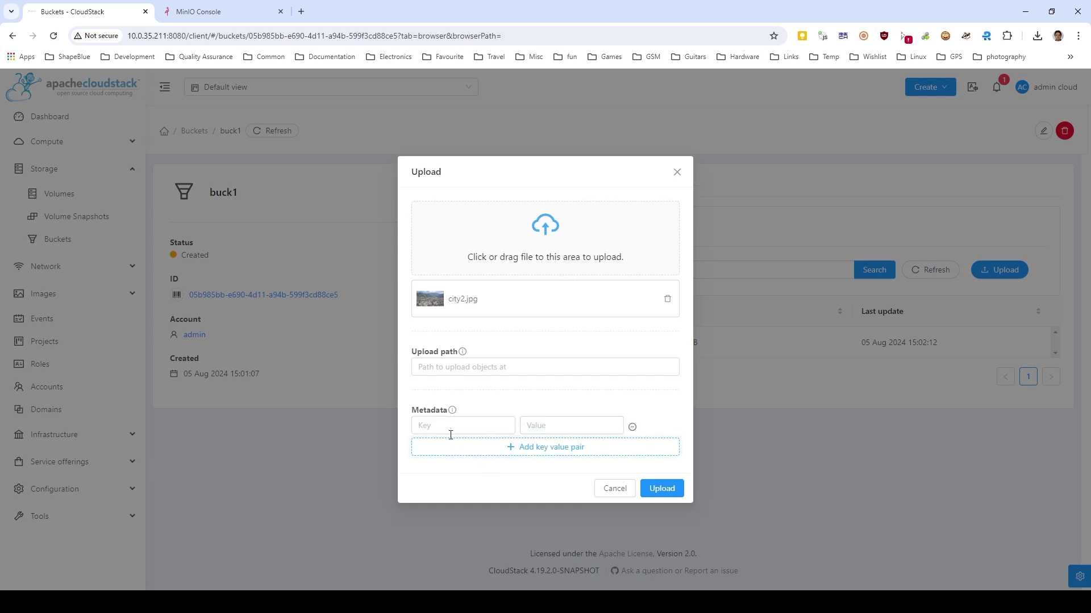
left_click(433, 425)
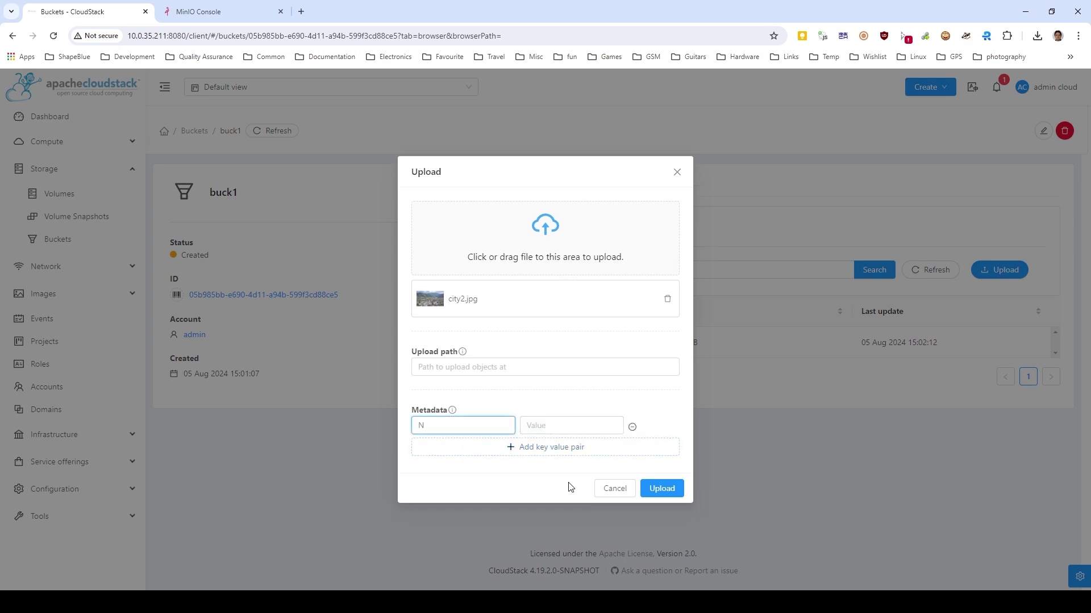
key("Tab")
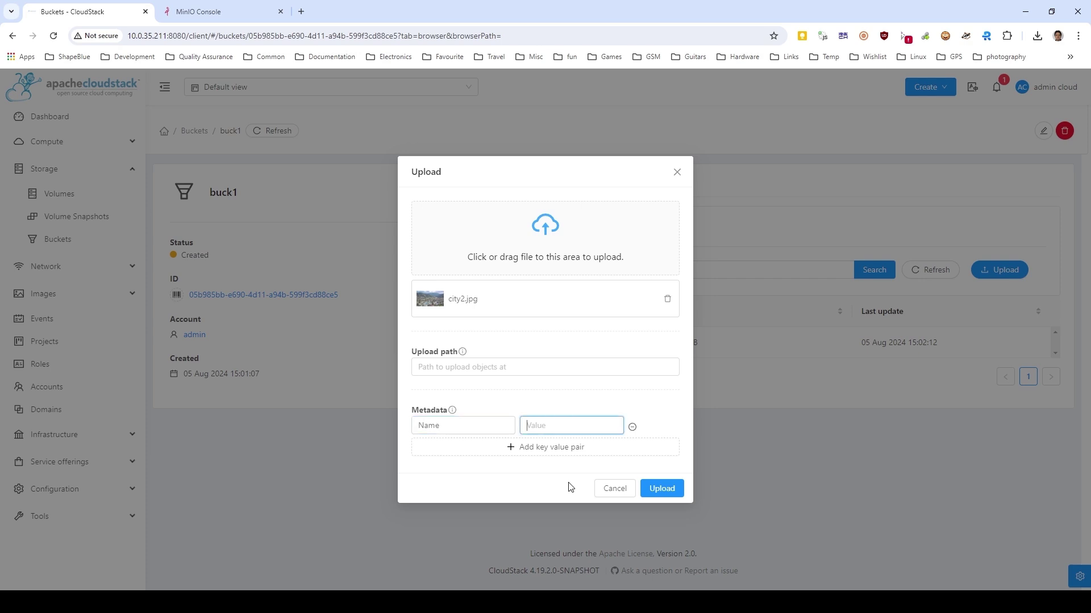
type("John")
left_click(555, 451)
left_click(420, 435)
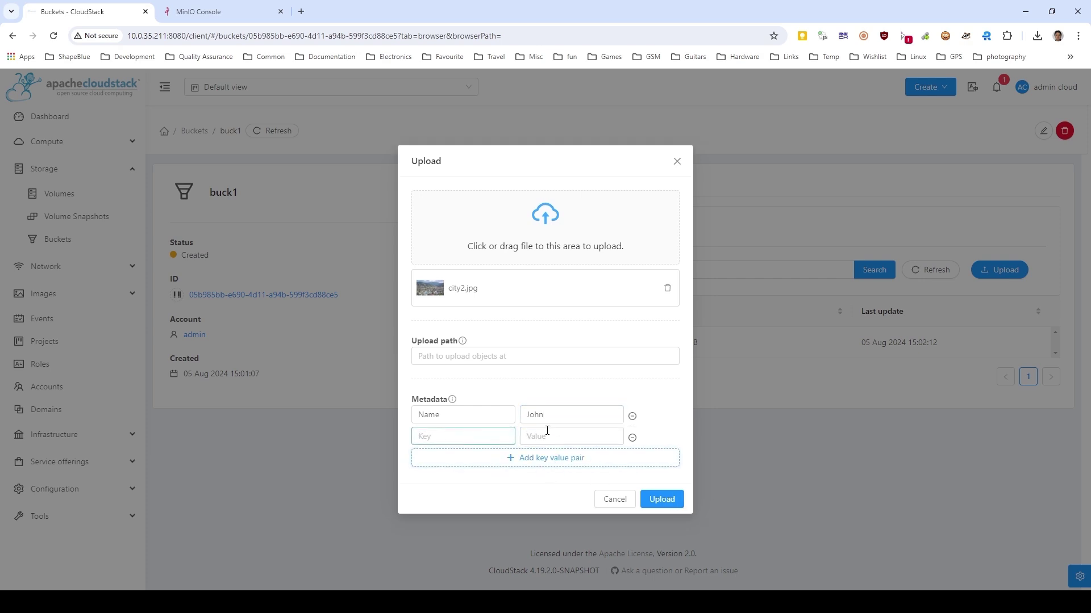
left_click(662, 499)
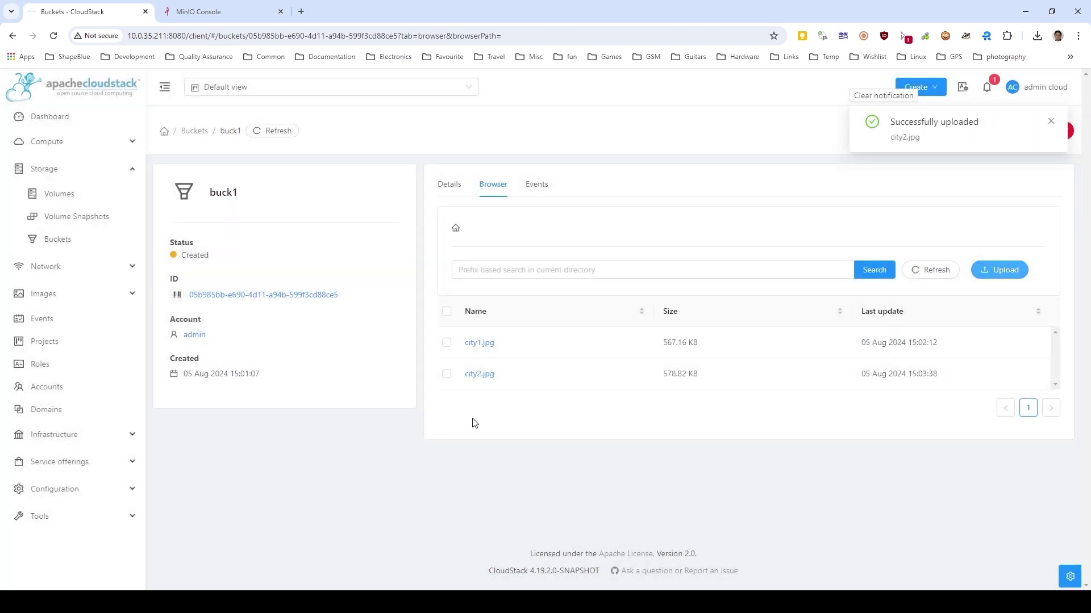
left_click(861, 97)
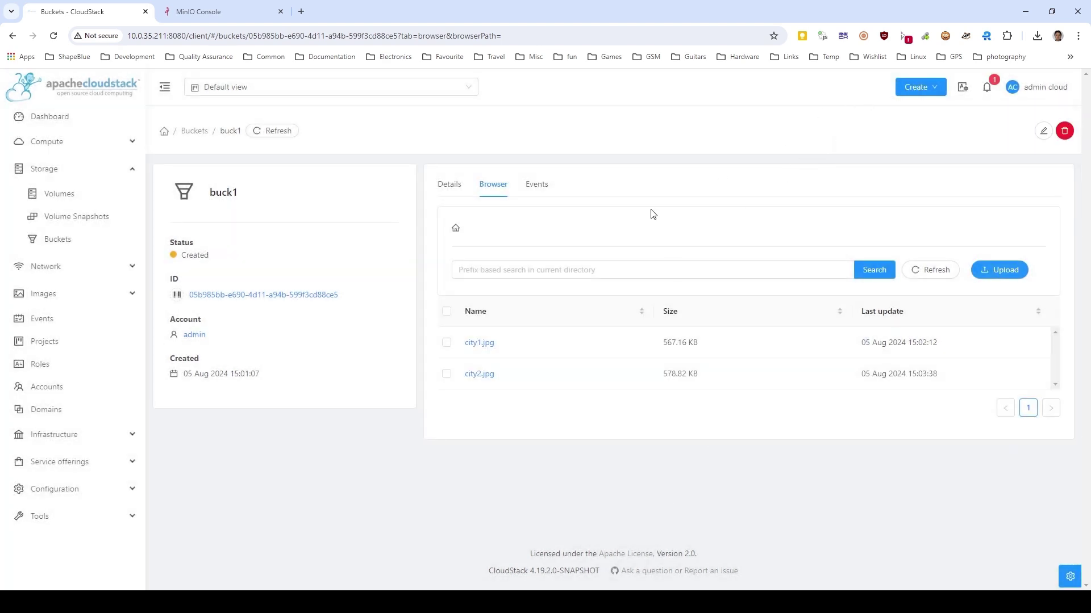
View the details of city2.jpg, examine its X-Amz-Meta-Name metadata entry, and close the details.
left_click(480, 374)
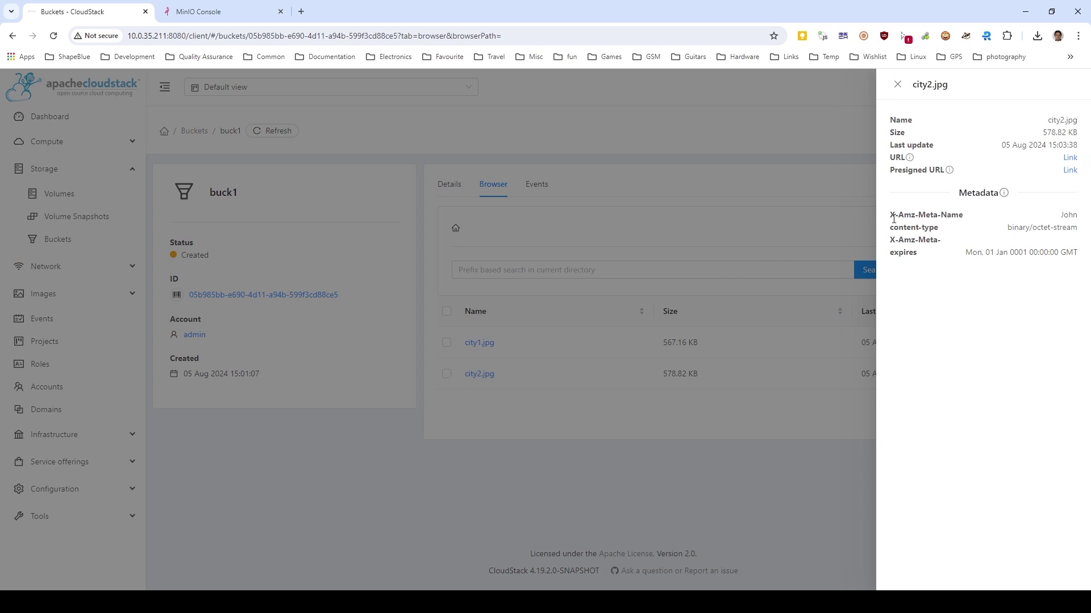
left_click_drag(890, 218, 1083, 218)
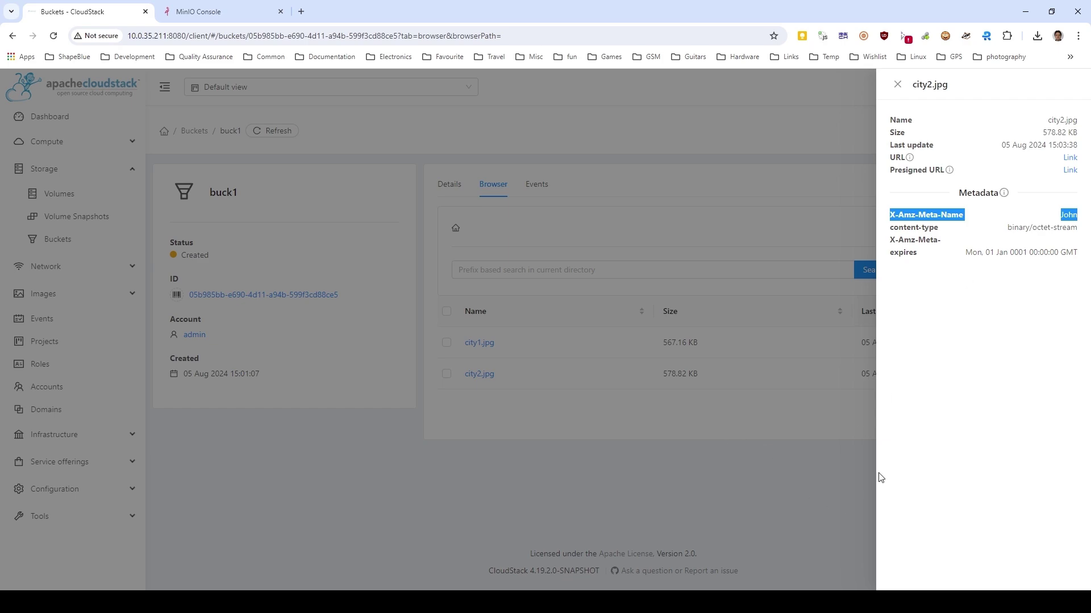
left_click(679, 480)
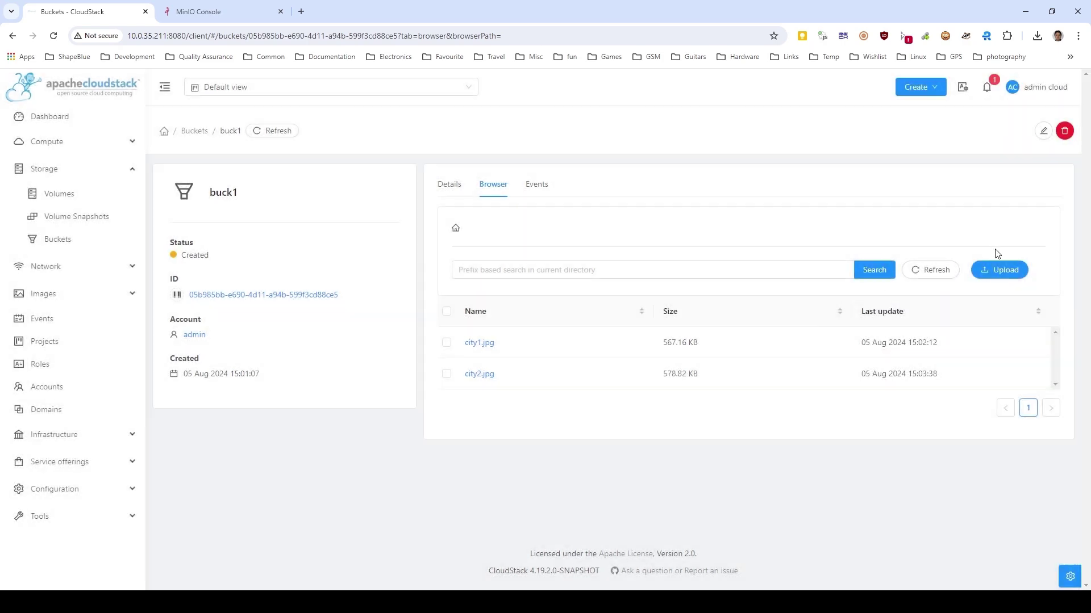
Choose city3.jpg, city5.jpg, city6.jpg, clouds1.jpg and clouds2.jpg, remove city6.jpg from the selection, upload the files to buck1, and clear the notifications.
left_click(1005, 271)
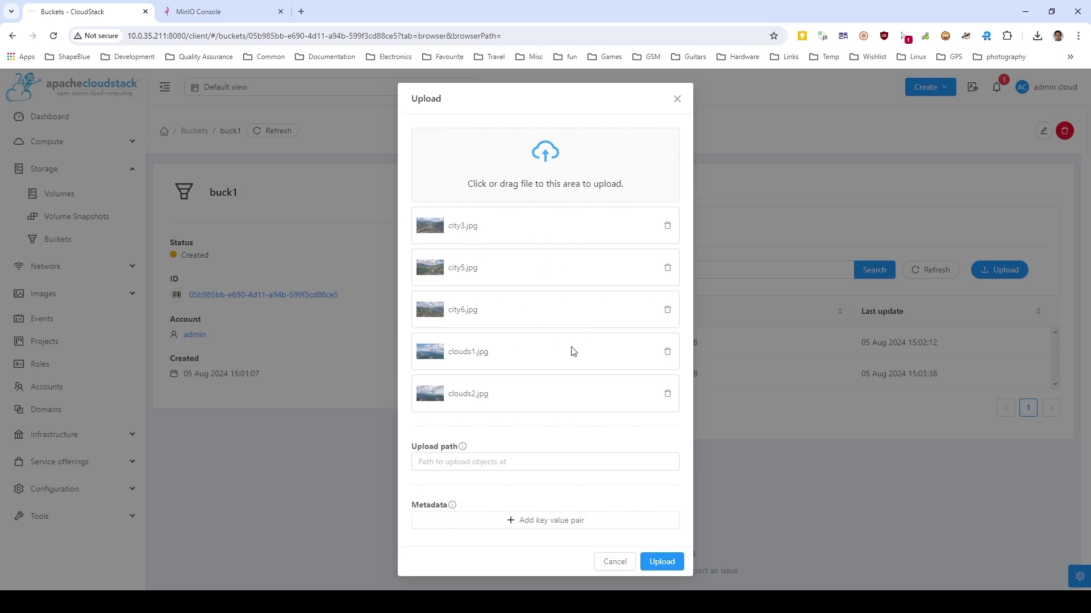
left_click(668, 310)
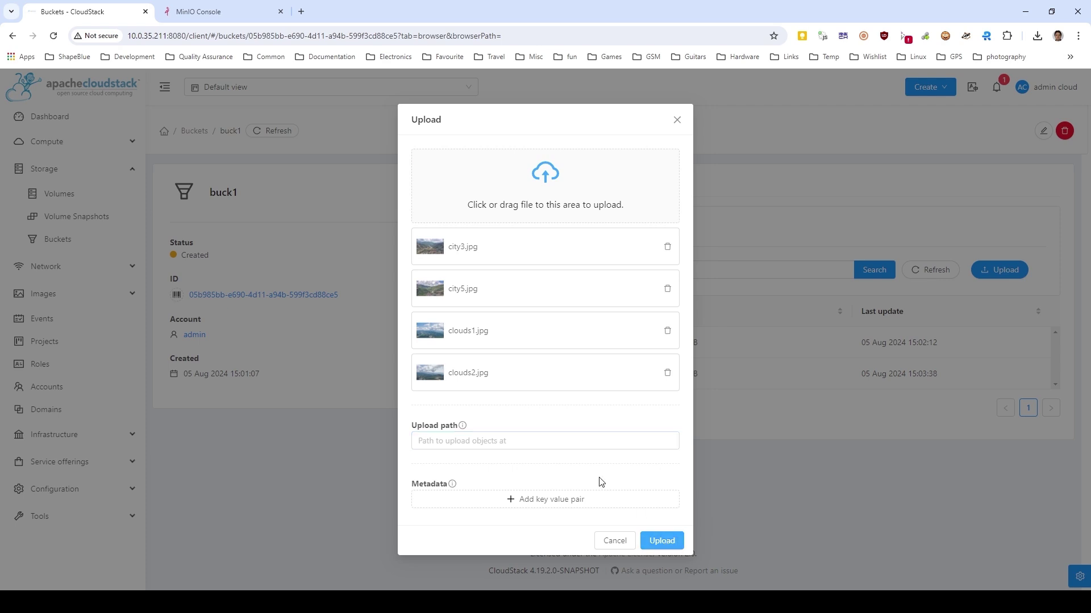
left_click(669, 541)
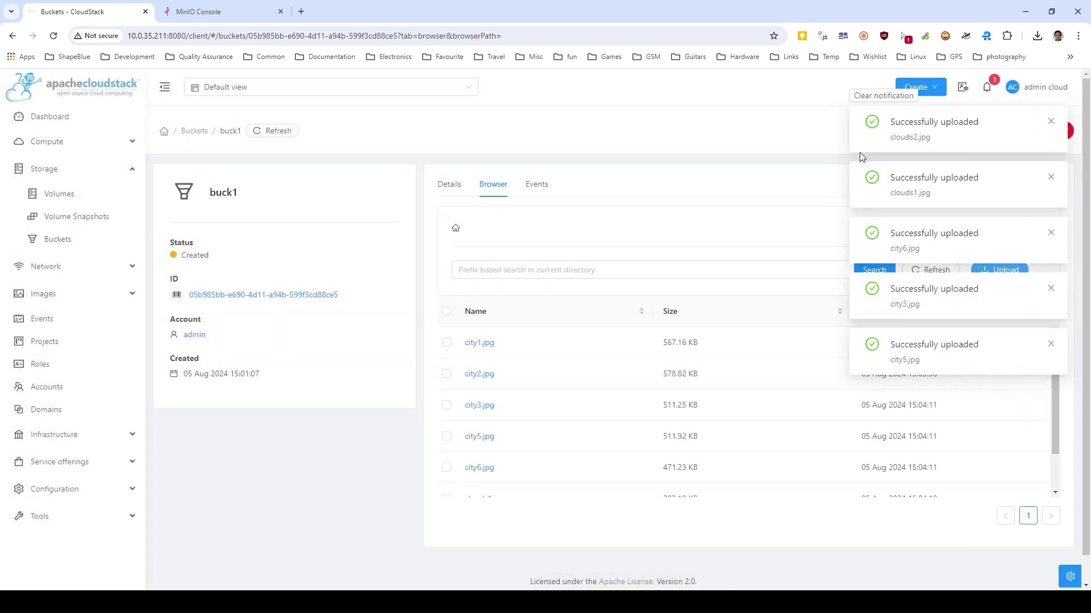
left_click(871, 96)
Search buck1's objects for the prefix "cloud", and clear the search to list all objects again.
scroll(717, 414, "down", 3)
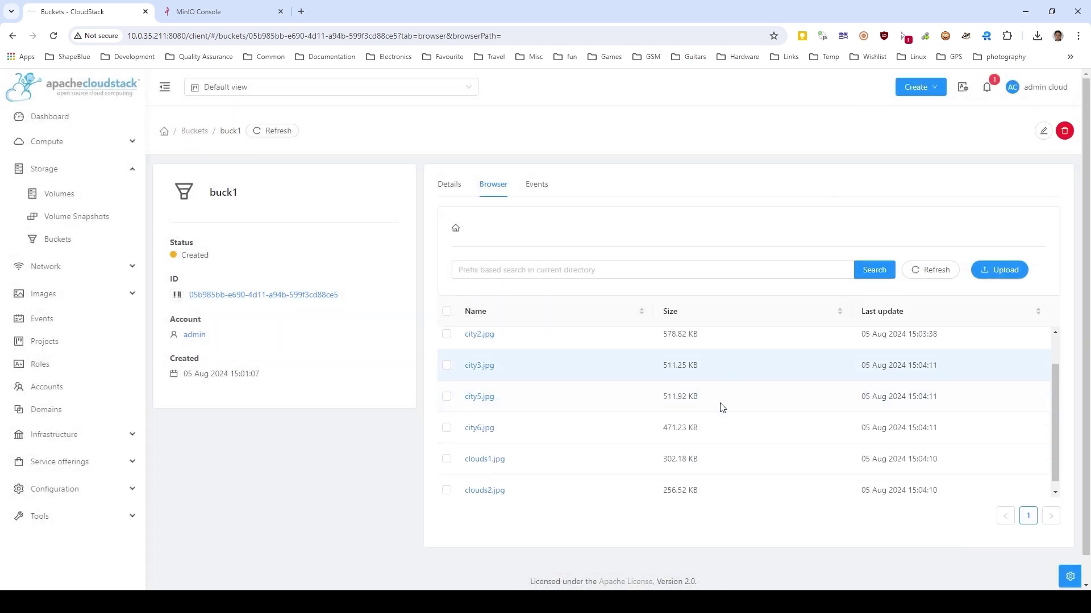
scroll(800, 424, "up", 3)
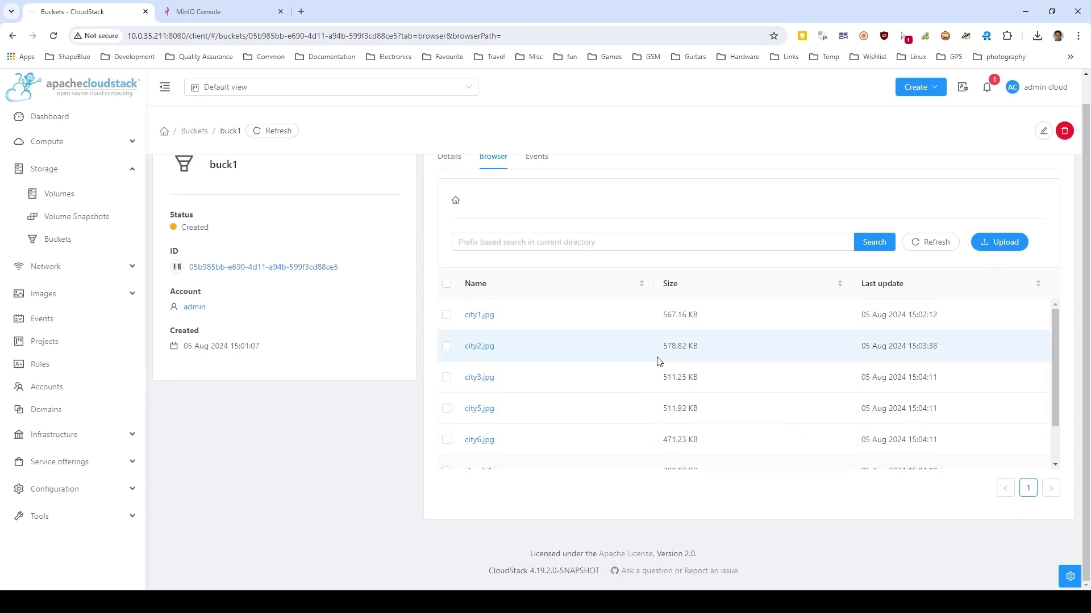
scroll(597, 369, "down", 2)
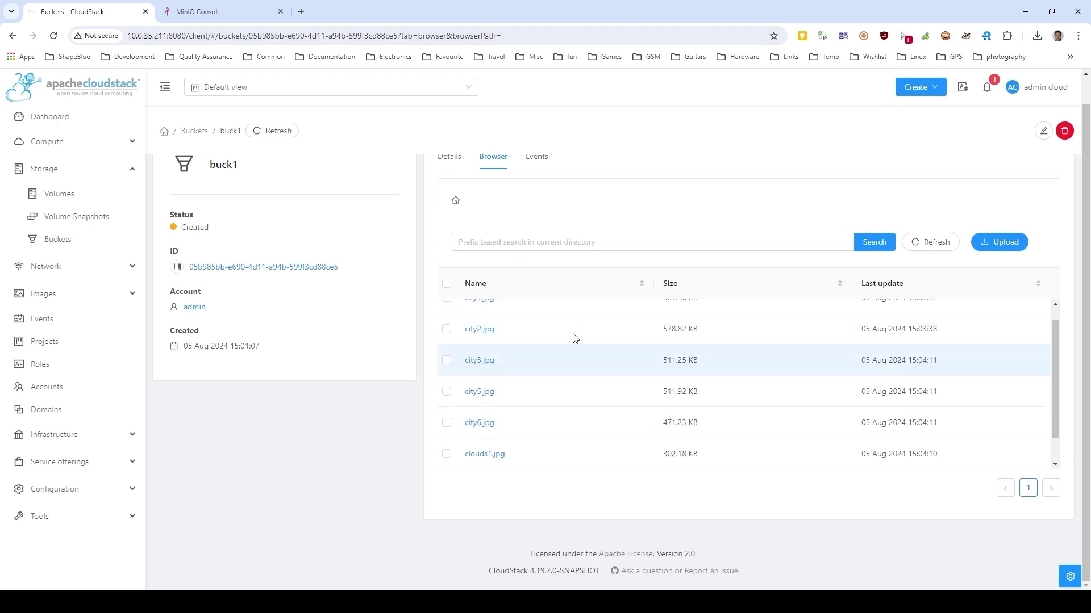
scroll(571, 329, "up", 1)
left_click(532, 239)
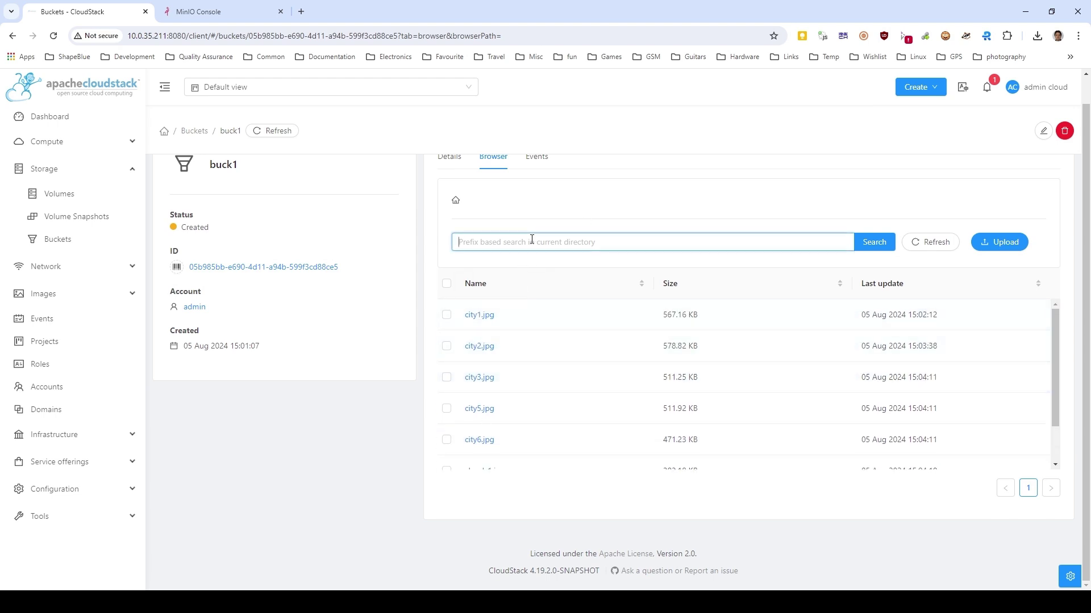
type("cloud")
left_click(874, 242)
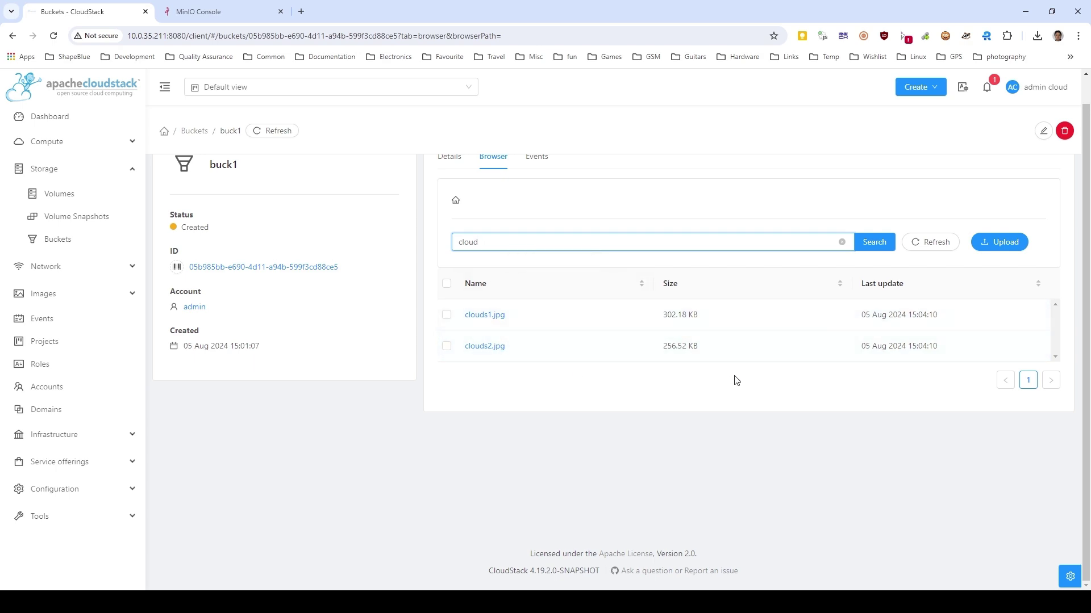
left_click(842, 243)
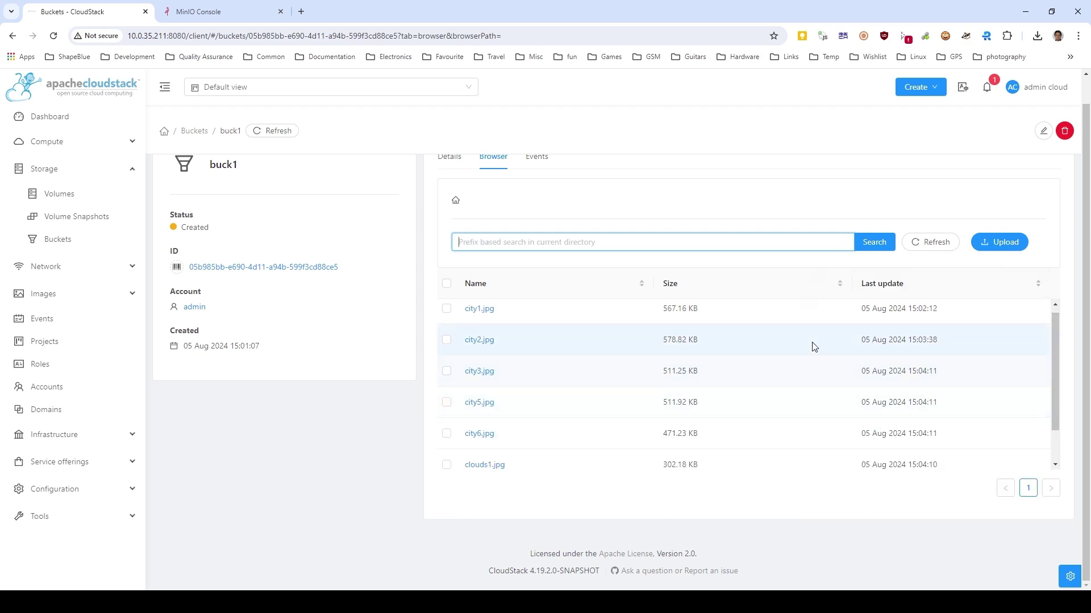
scroll(813, 346, "down", 1)
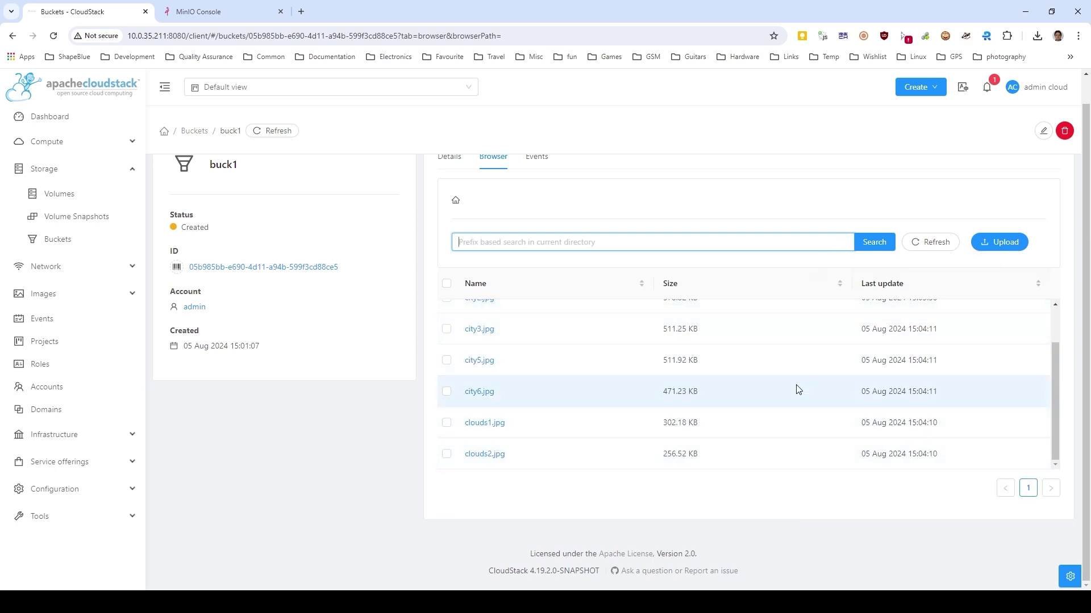
Update buck1's bucket policy to Public and clear the notification.
left_click(1044, 133)
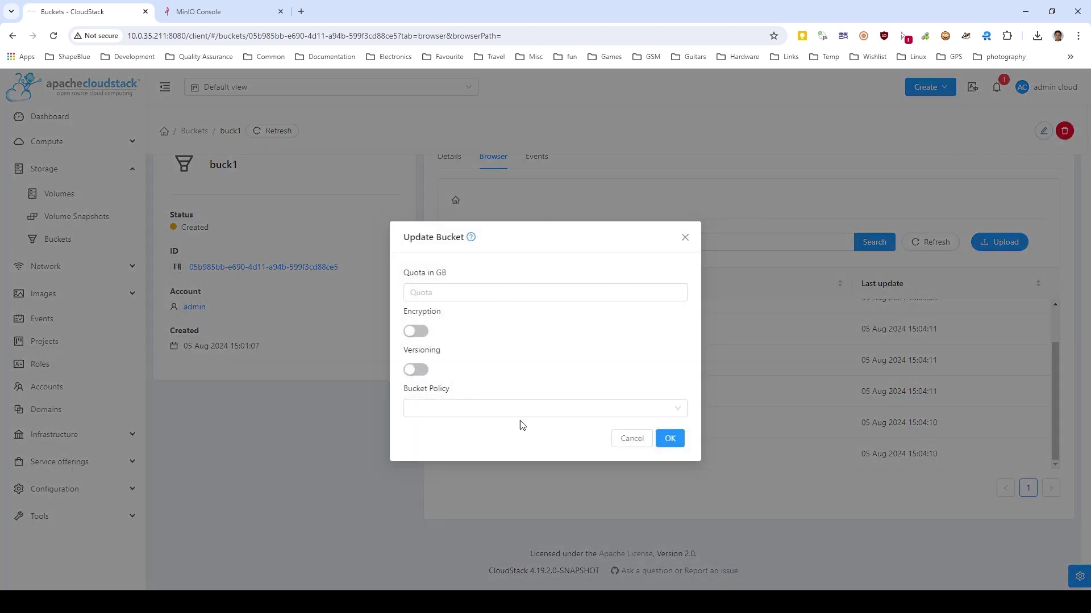
left_click(676, 410)
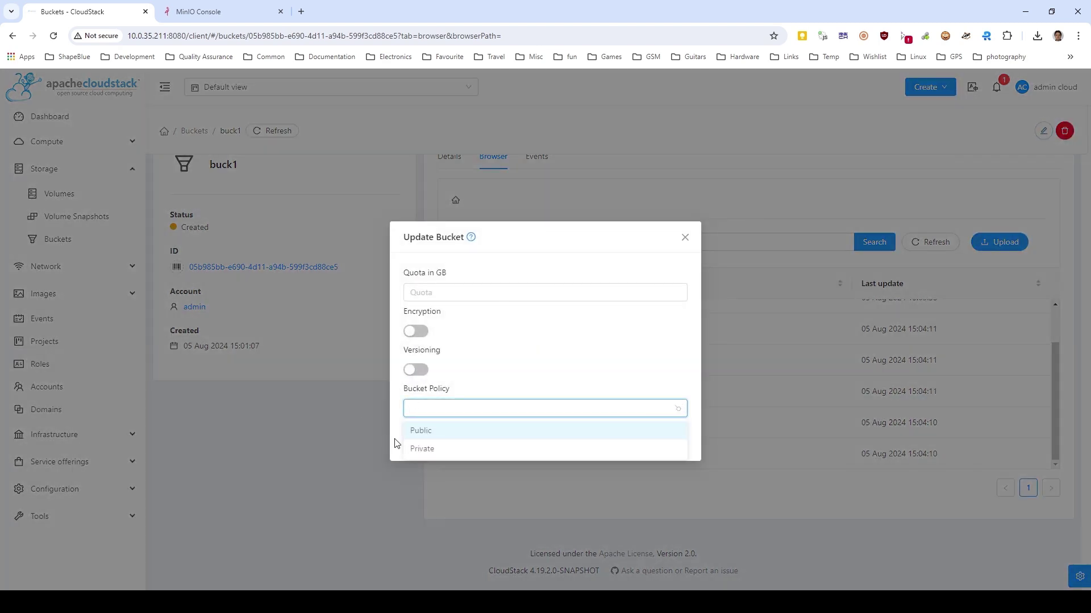
left_click(442, 432)
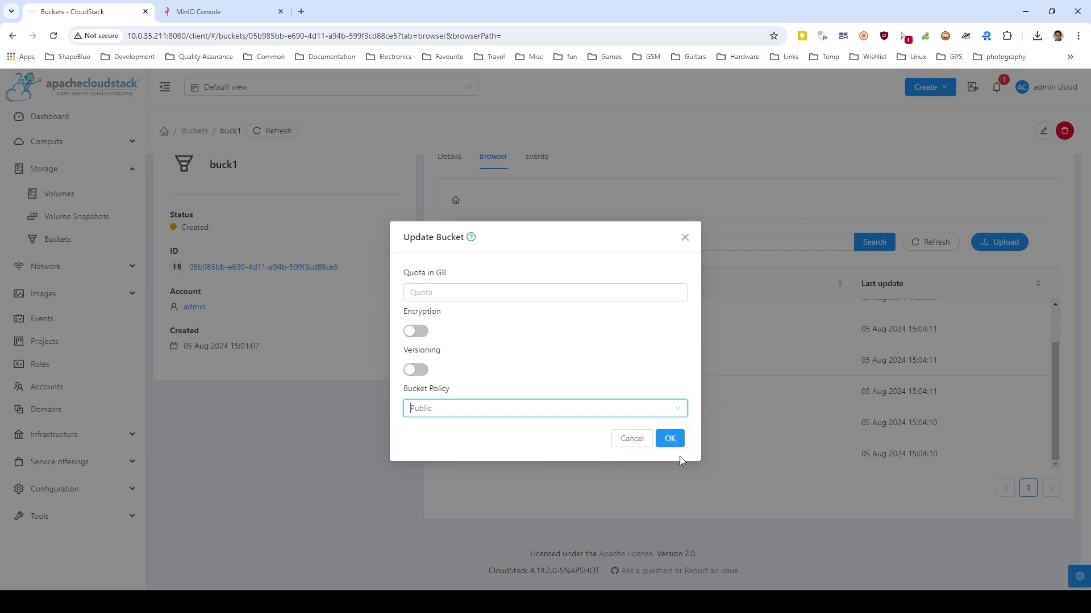
left_click(669, 439)
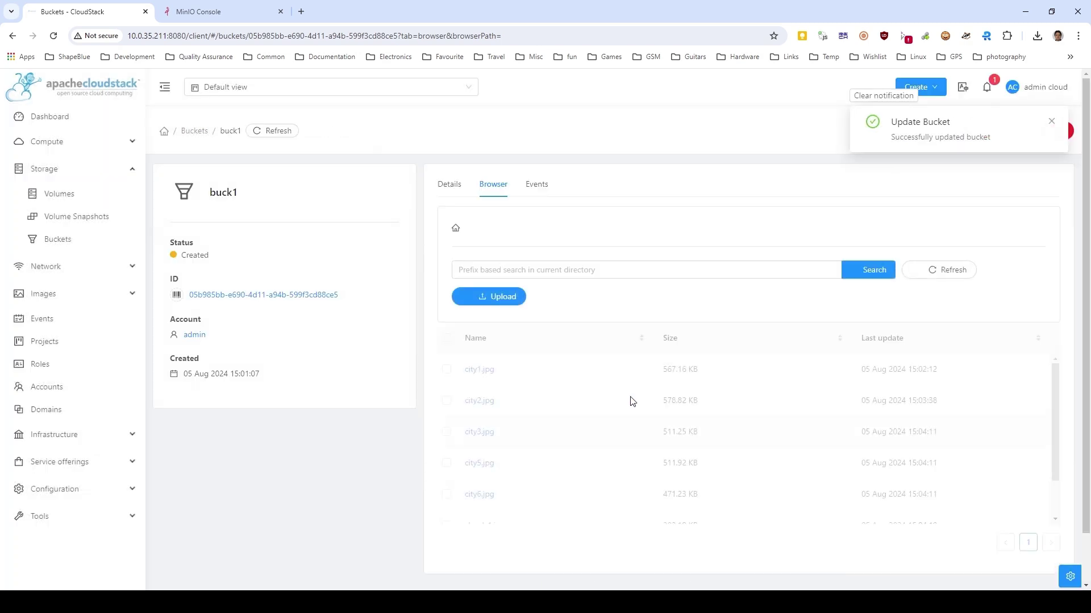
left_click(899, 104)
scroll(547, 278, "down", 1)
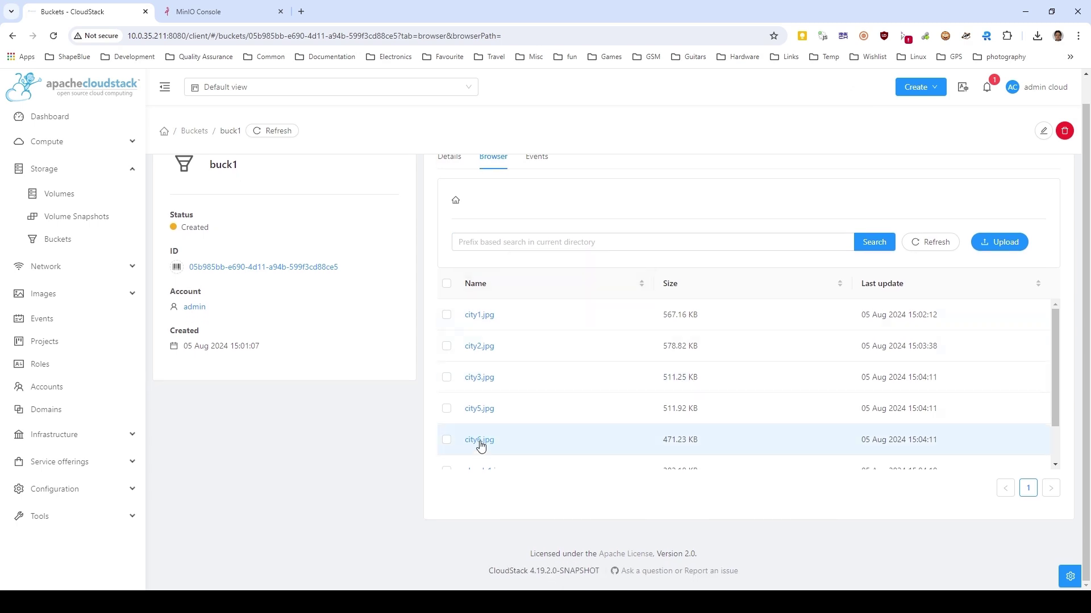
left_click(478, 440)
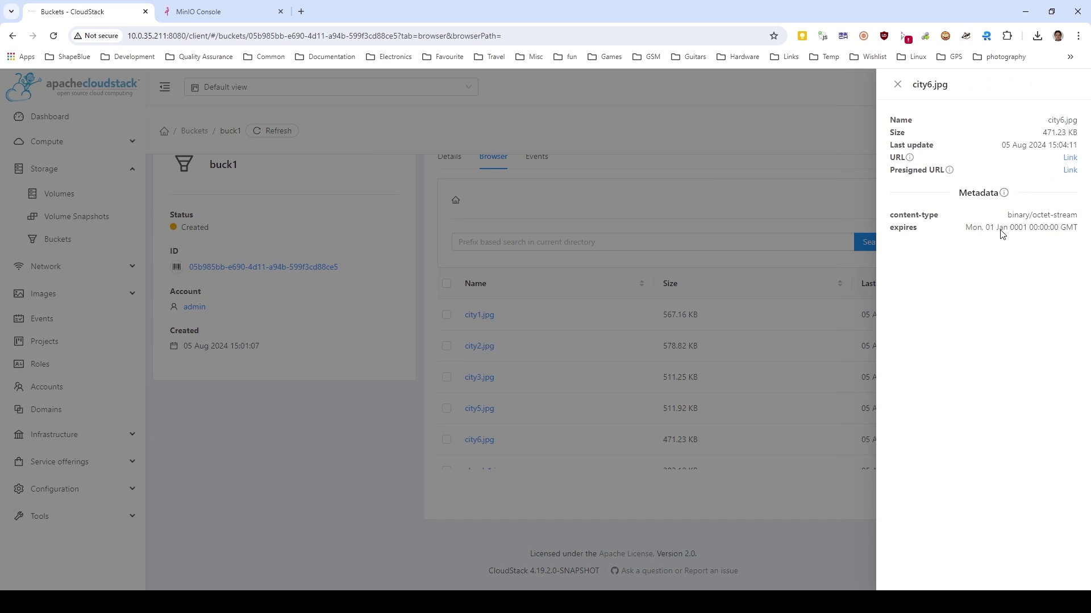
key("ctrl+t")
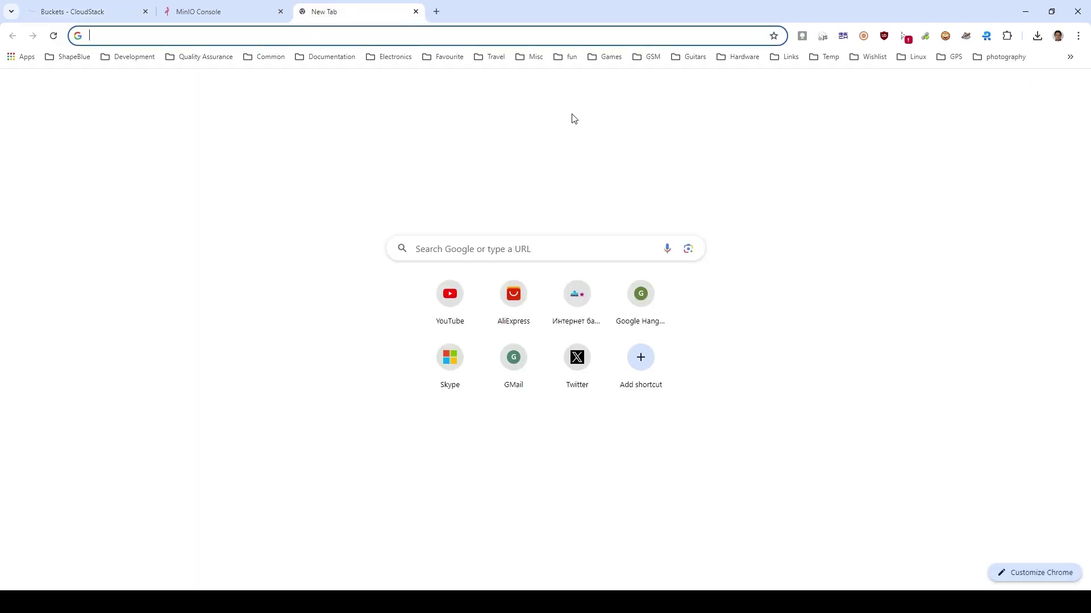
type("http://10.0.32.193:9000/buck1/city6.jpg")
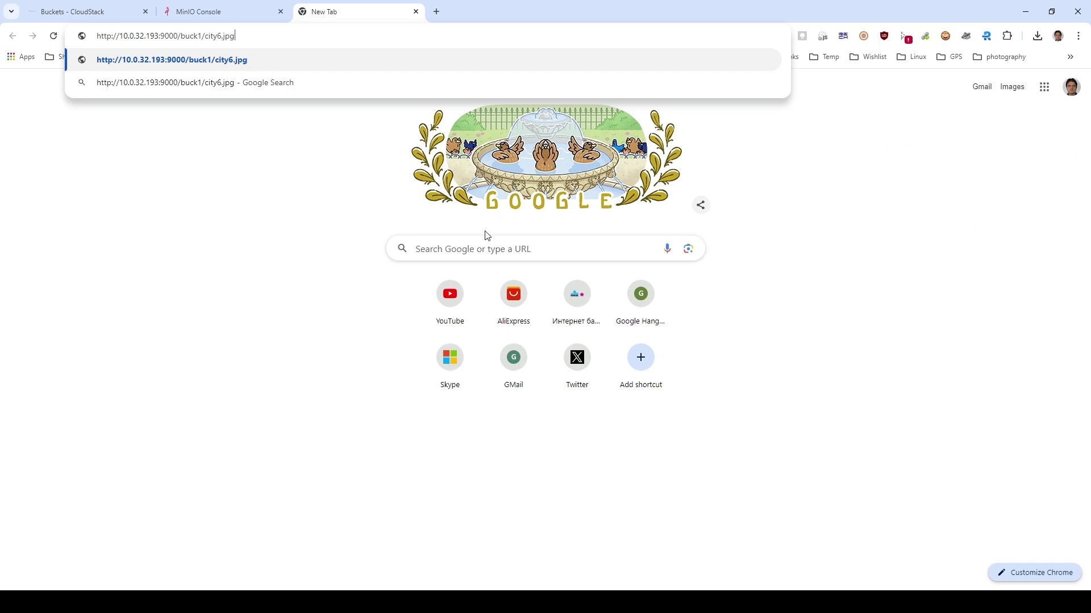
key("Return")
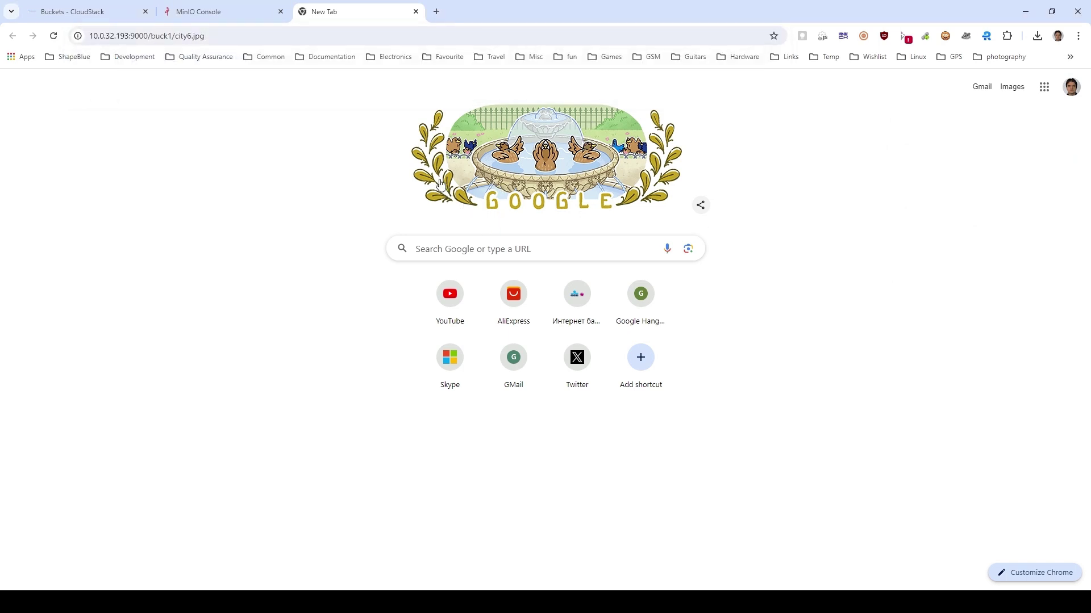
left_click(50, 12)
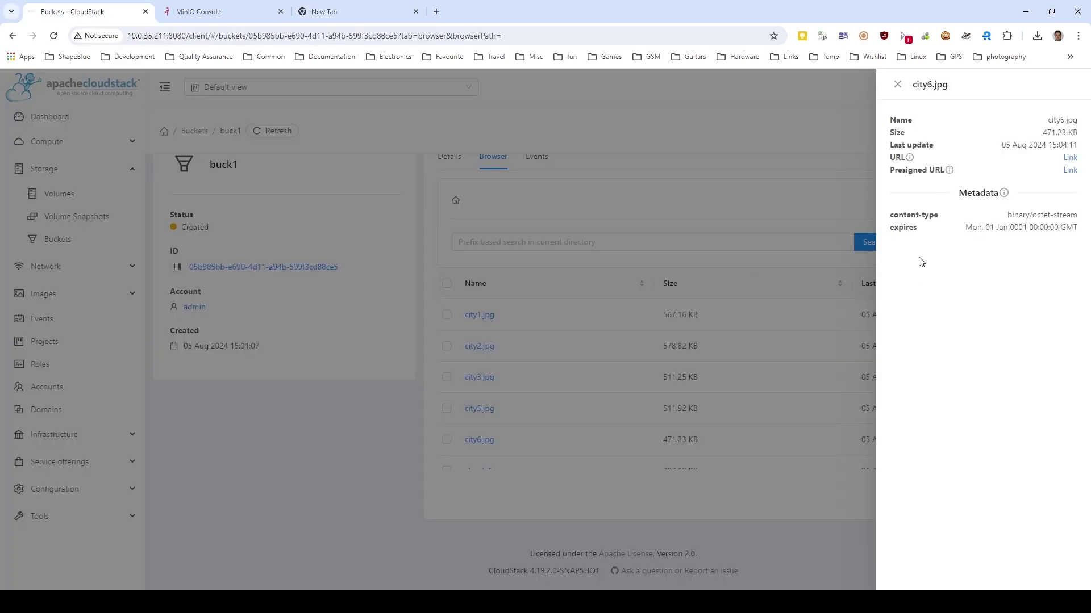
left_click(898, 85)
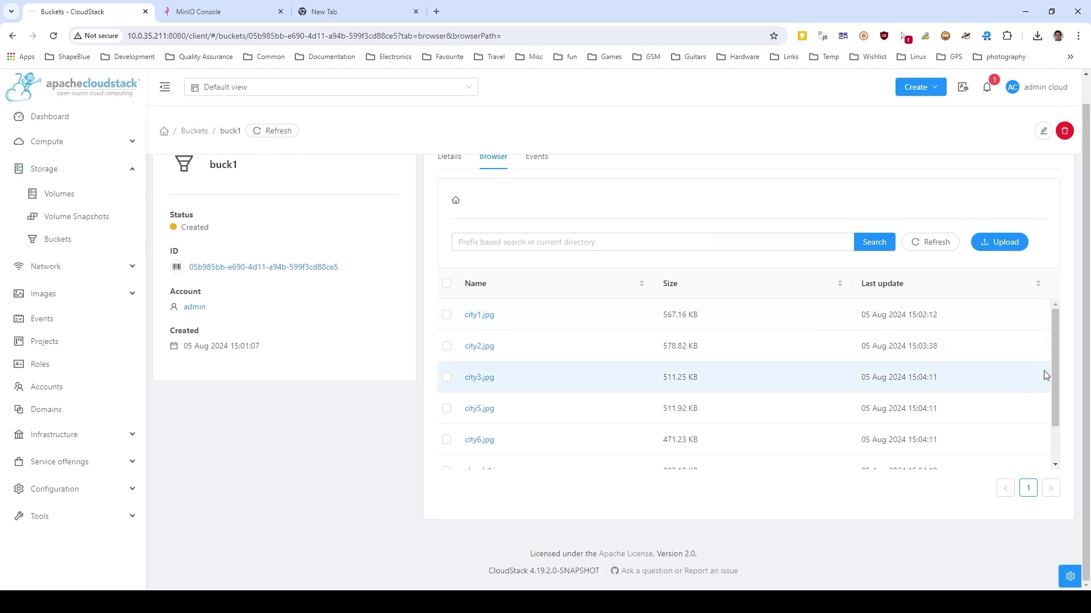
Delete city5.jpg and city6.jpg together from buck1's objects, and clear the notifications.
left_click_drag(1051, 351, 1040, 285)
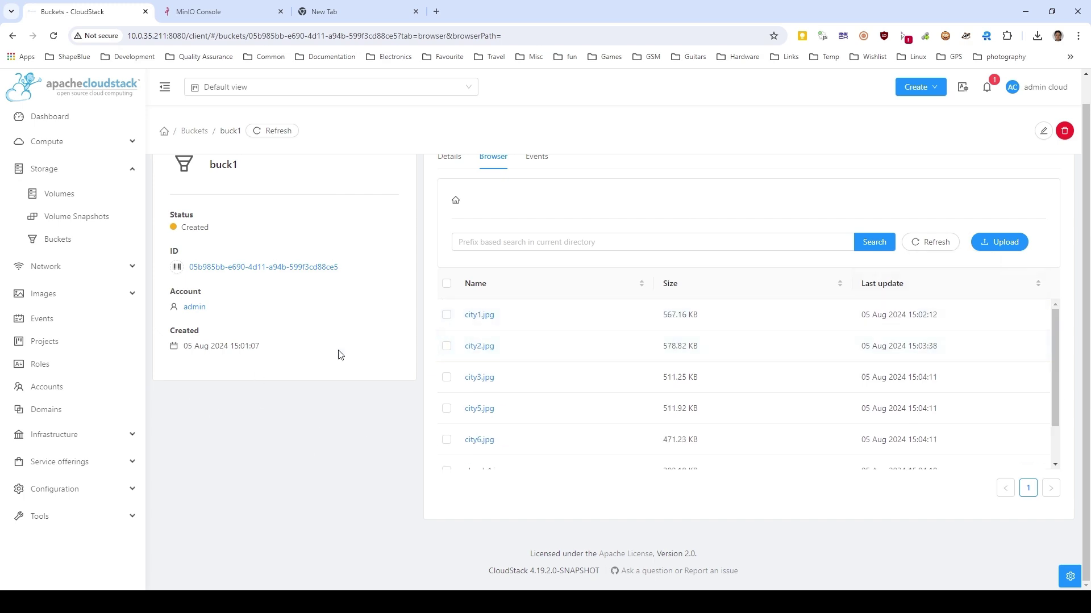
scroll(653, 193, "up", 1)
scroll(673, 246, "down", 1)
scroll(500, 397, "down", 2)
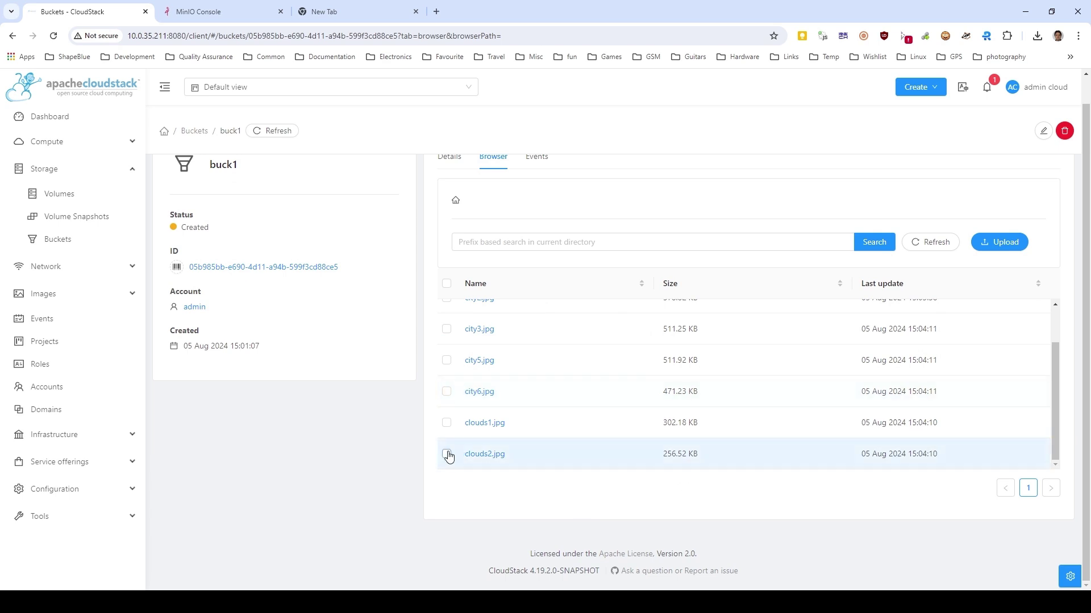
left_click(445, 393)
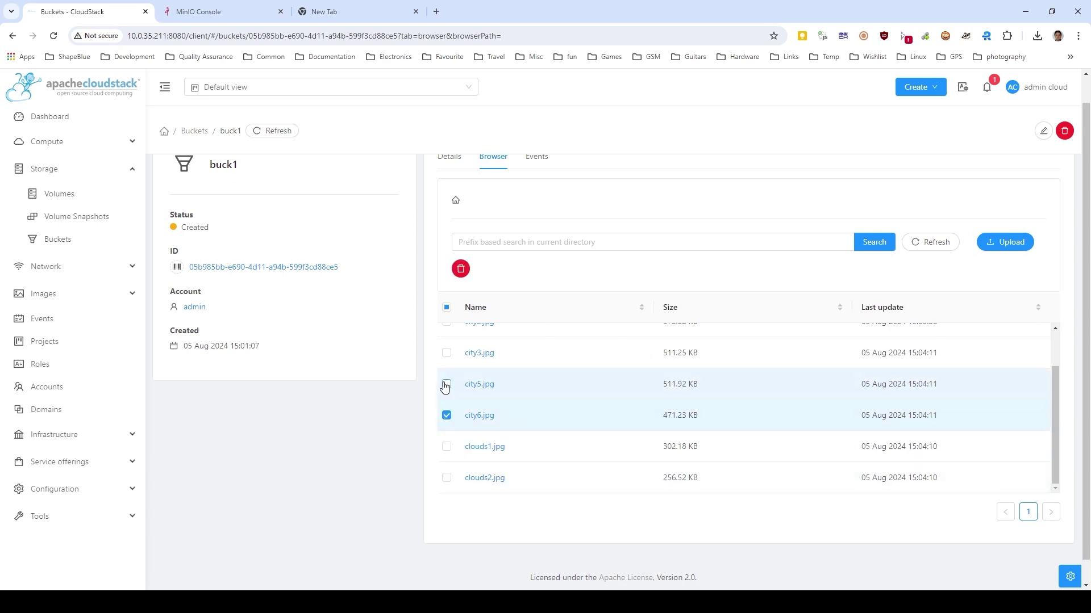
left_click(445, 384)
scroll(652, 398, "up", 2)
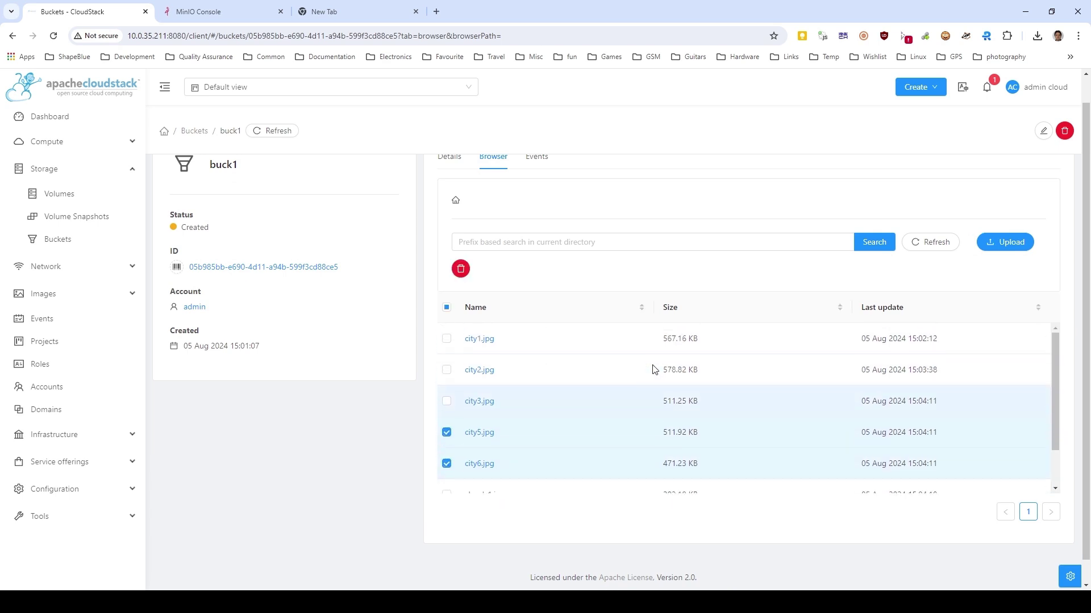
left_click(460, 269)
left_click(892, 101)
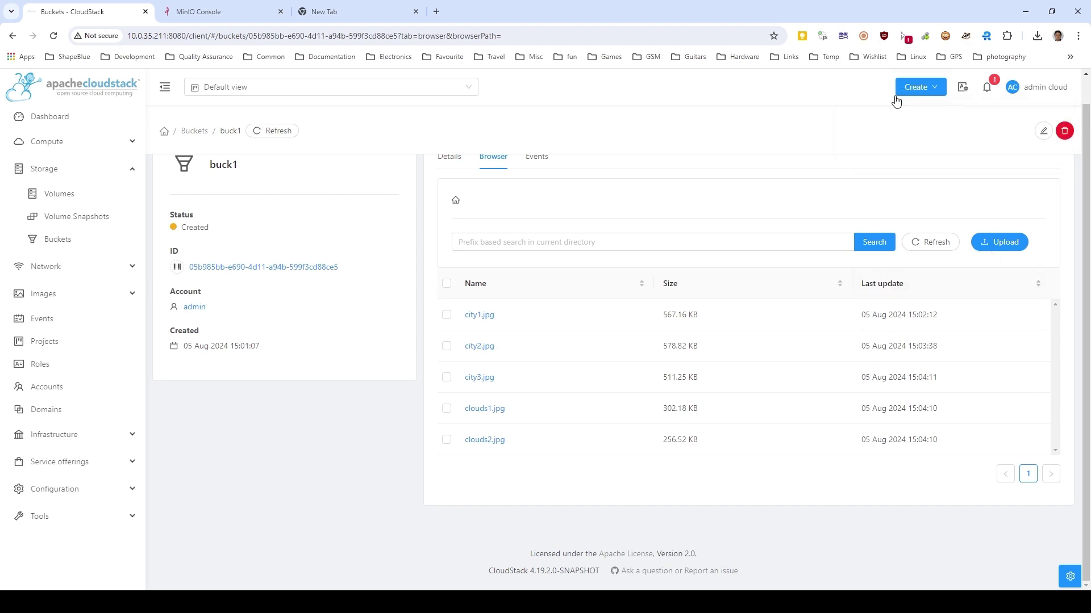
Create a bucket named buck2 on MinIO test server with a 1 GB quota, versioning enabled and a Public bucket policy.
left_click(196, 131)
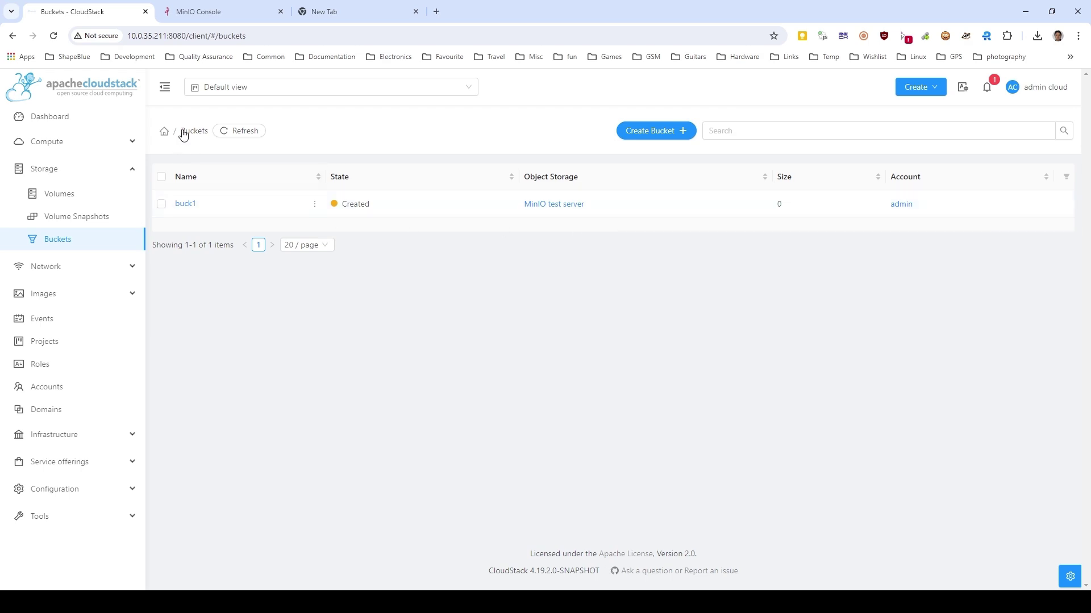
left_click(654, 131)
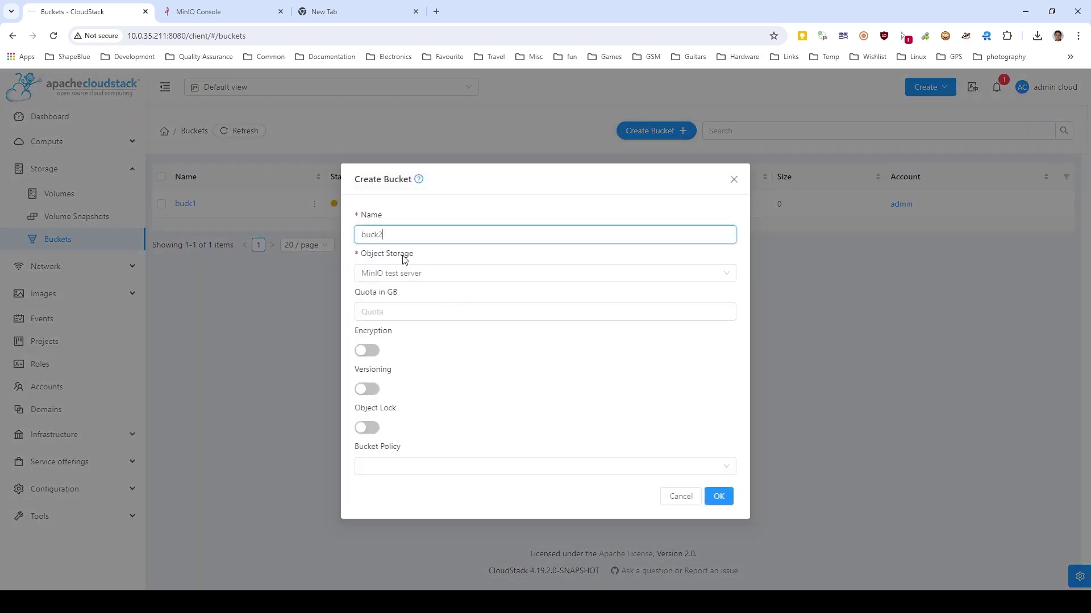
left_click(511, 312)
type("1")
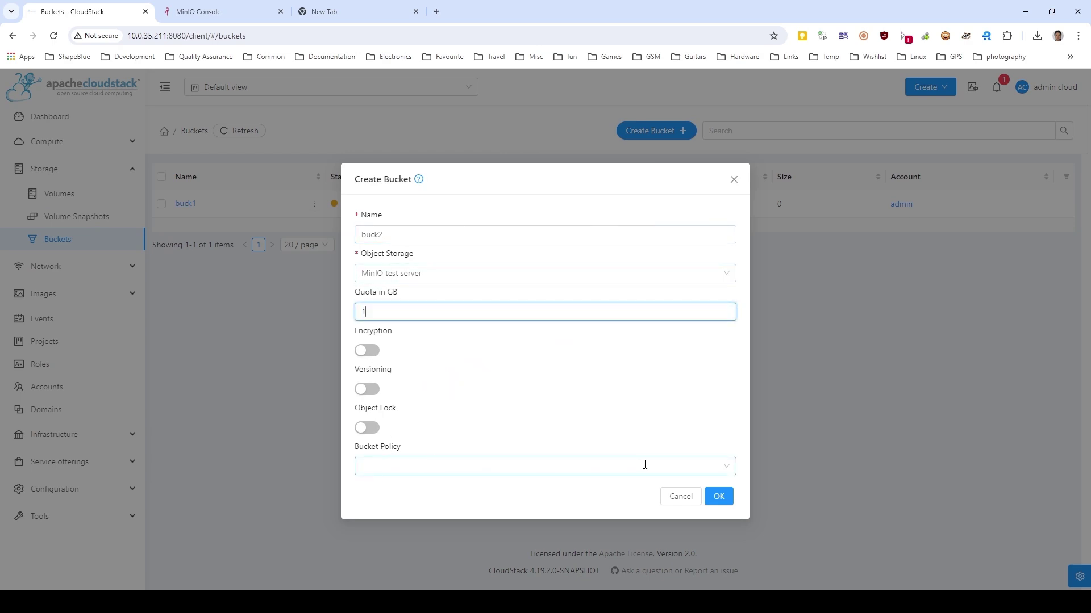
left_click(726, 467)
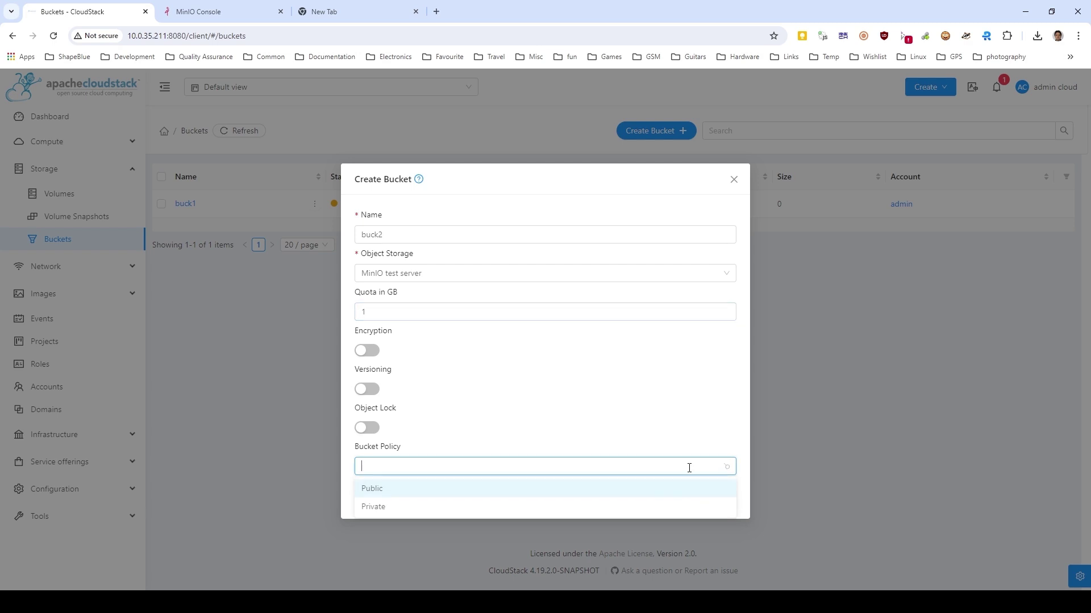
left_click(383, 493)
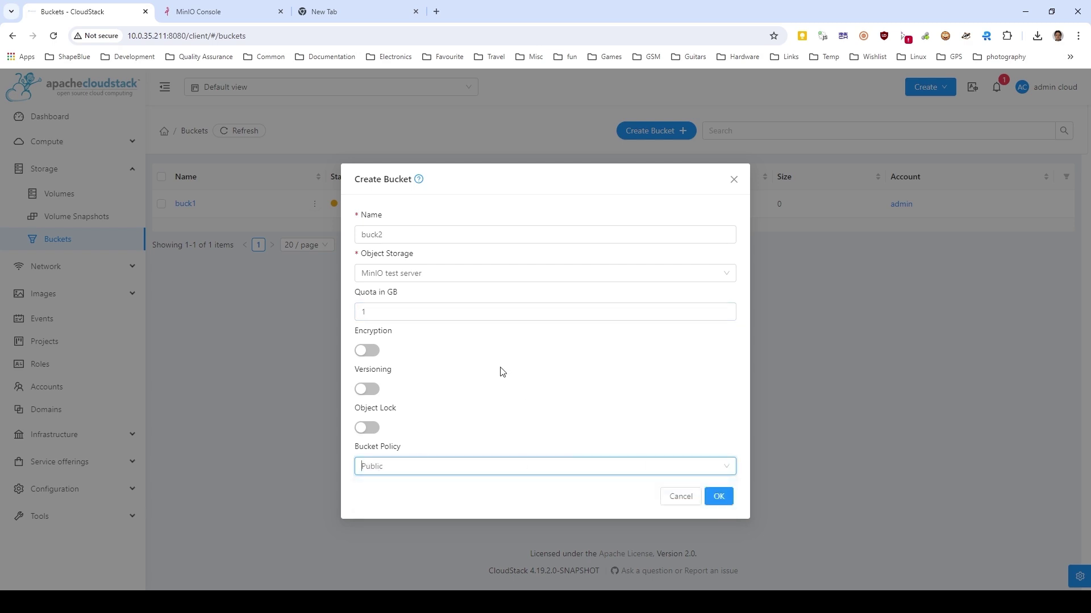
left_click(367, 389)
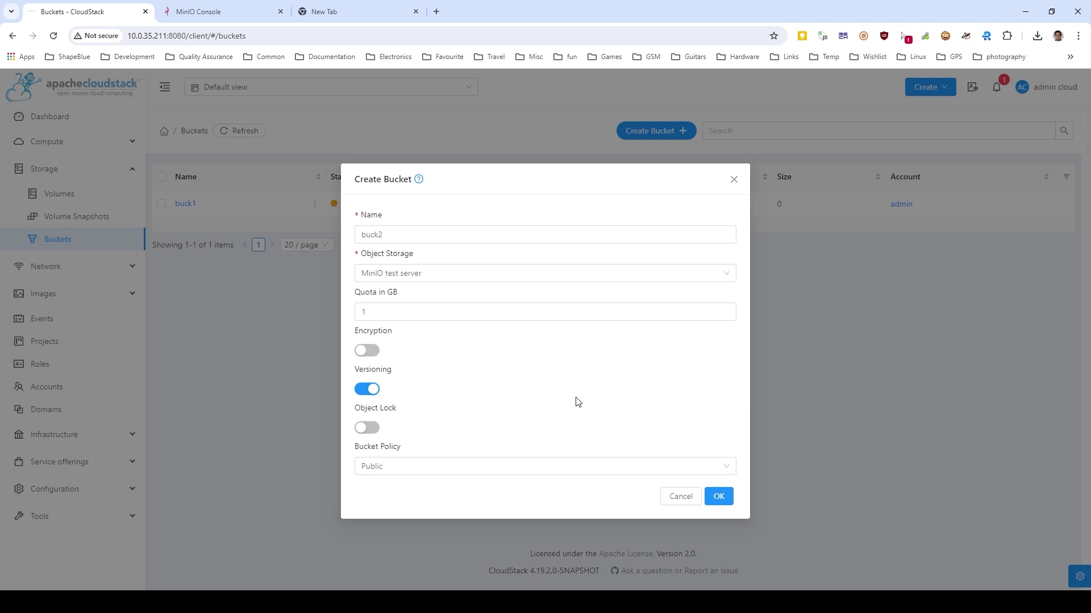
left_click(718, 497)
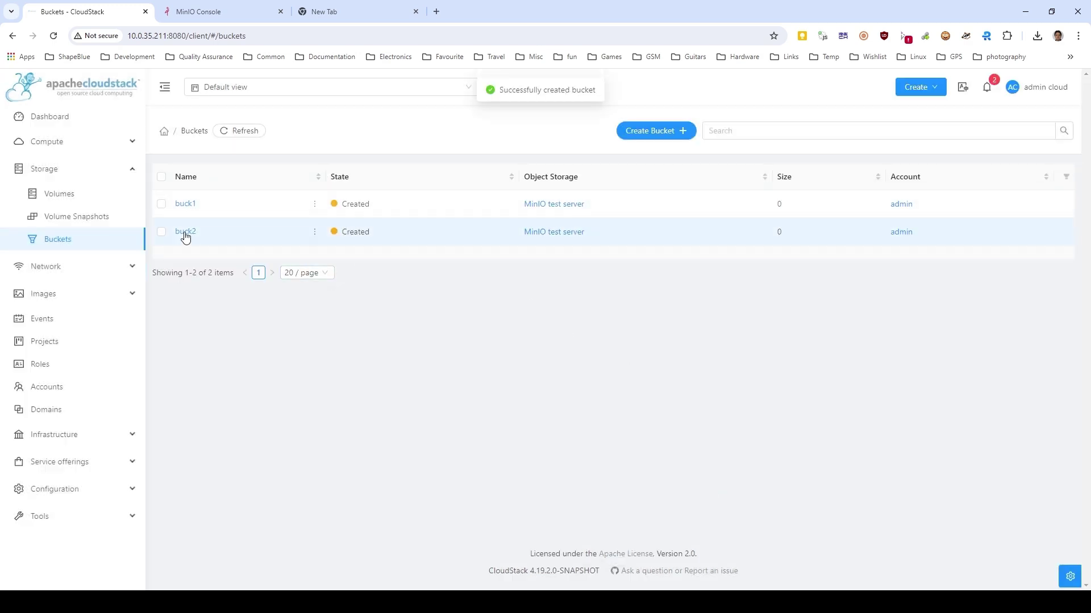
Upload landscape1.jpg and landscape2.jpg to buck2 with the upload path /pics, open the pics folder and clear the notifications.
left_click(186, 232)
left_click(493, 184)
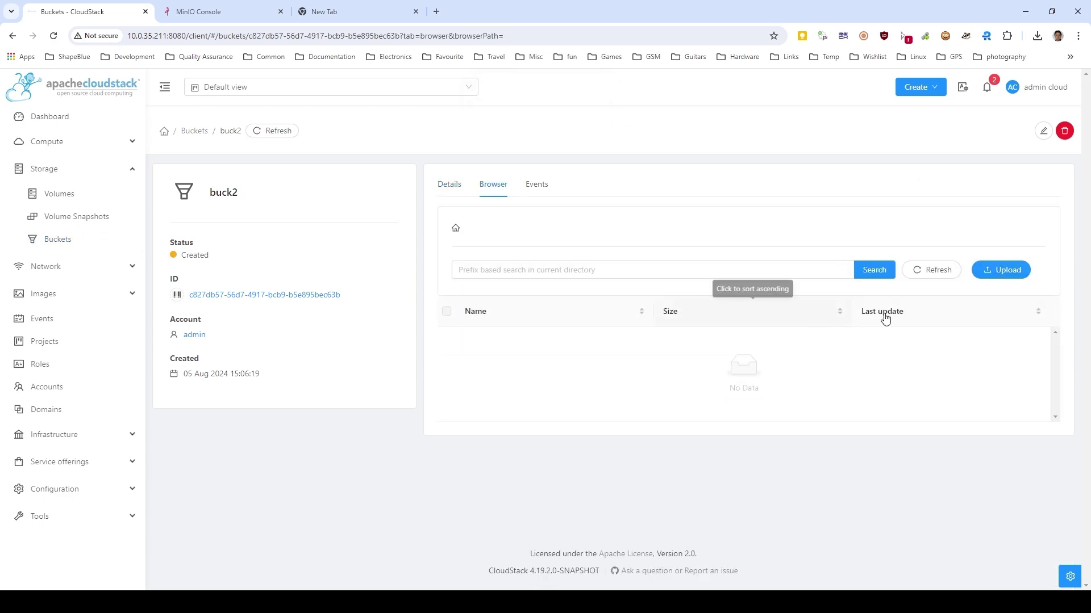
left_click(999, 272)
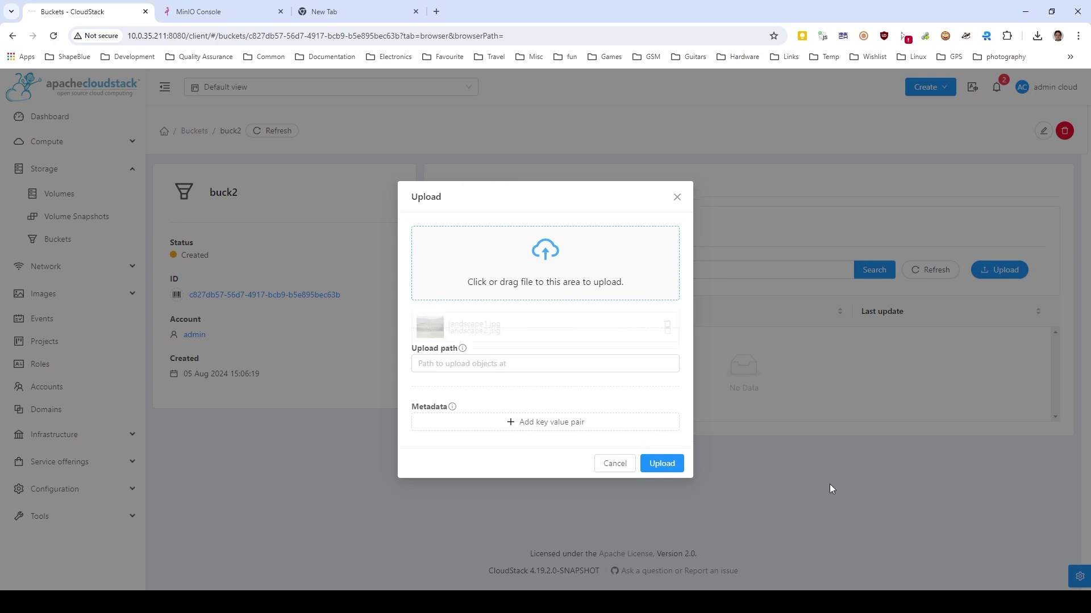
left_click(498, 402)
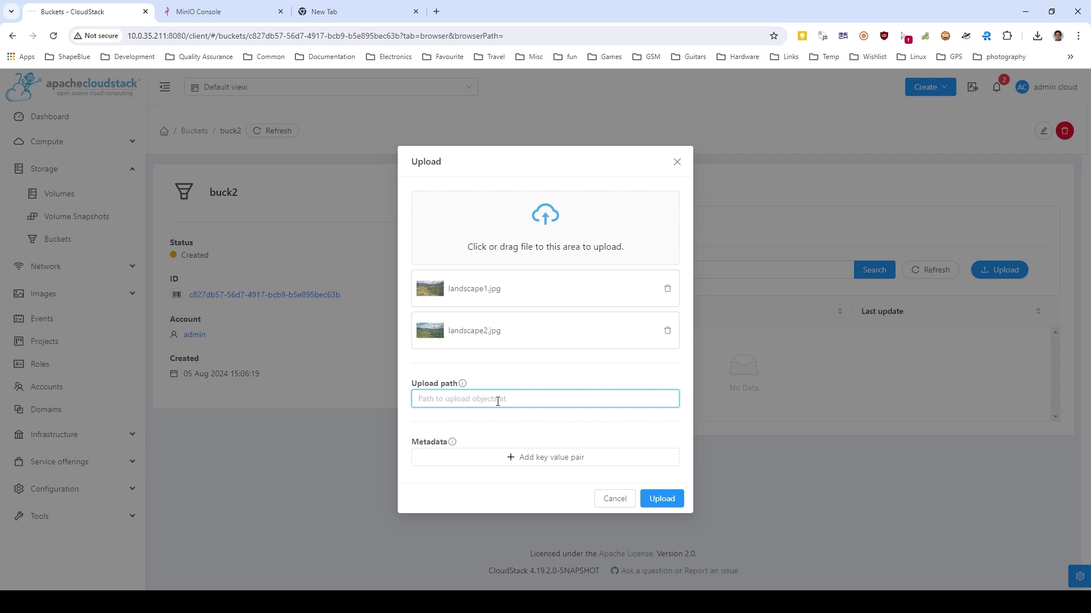
type("/pics")
left_click(670, 502)
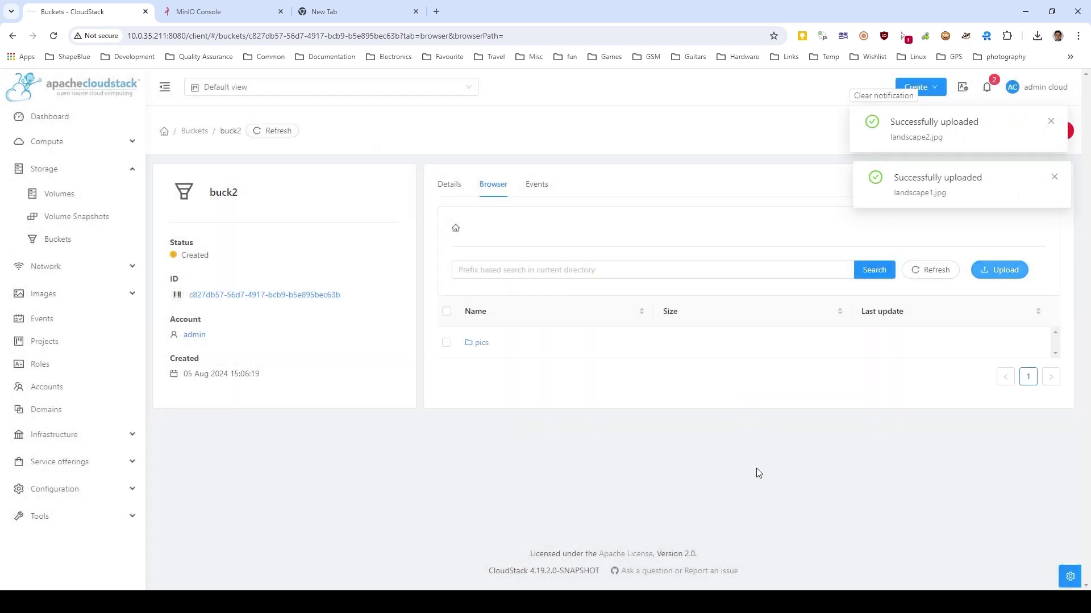
left_click(480, 343)
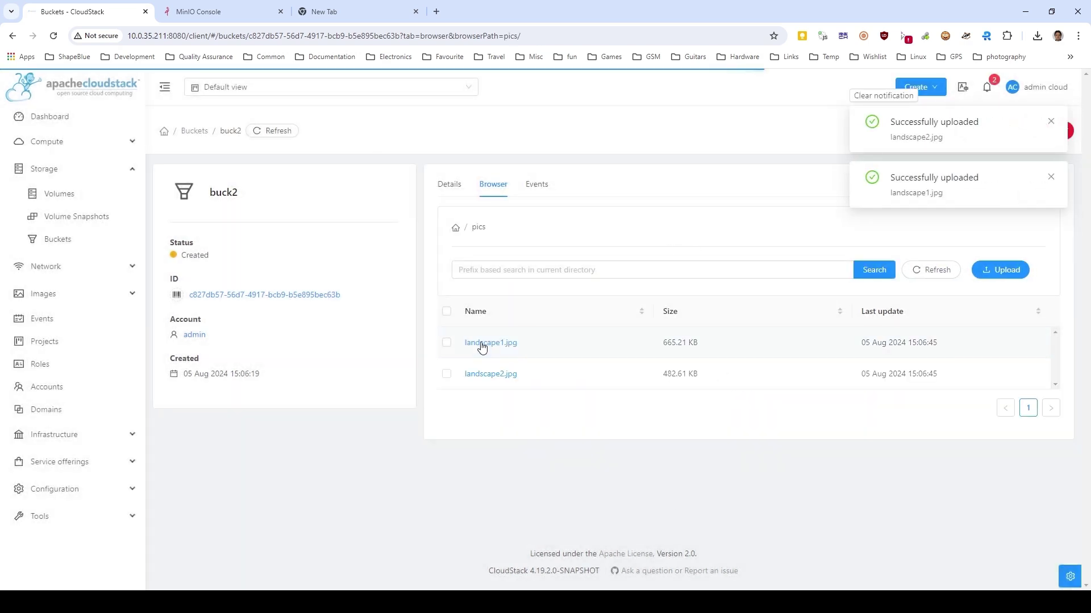
left_click(872, 97)
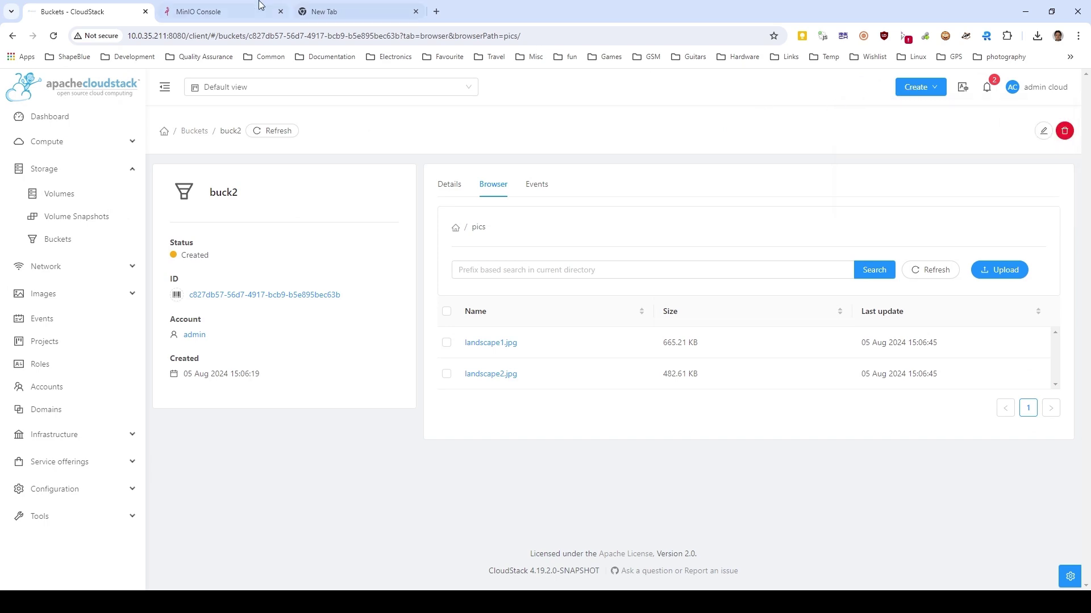
Switch to MinIO Console, refresh the bucket list and open the pics folder in buck2 to check the uploaded files.
left_click(192, 11)
left_click(1050, 146)
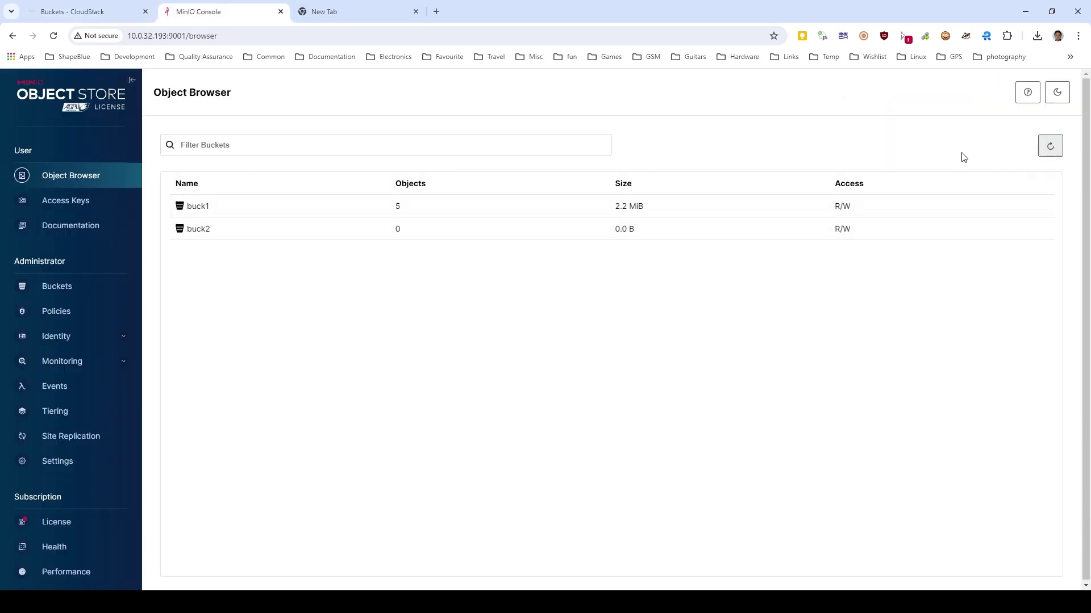
left_click(193, 230)
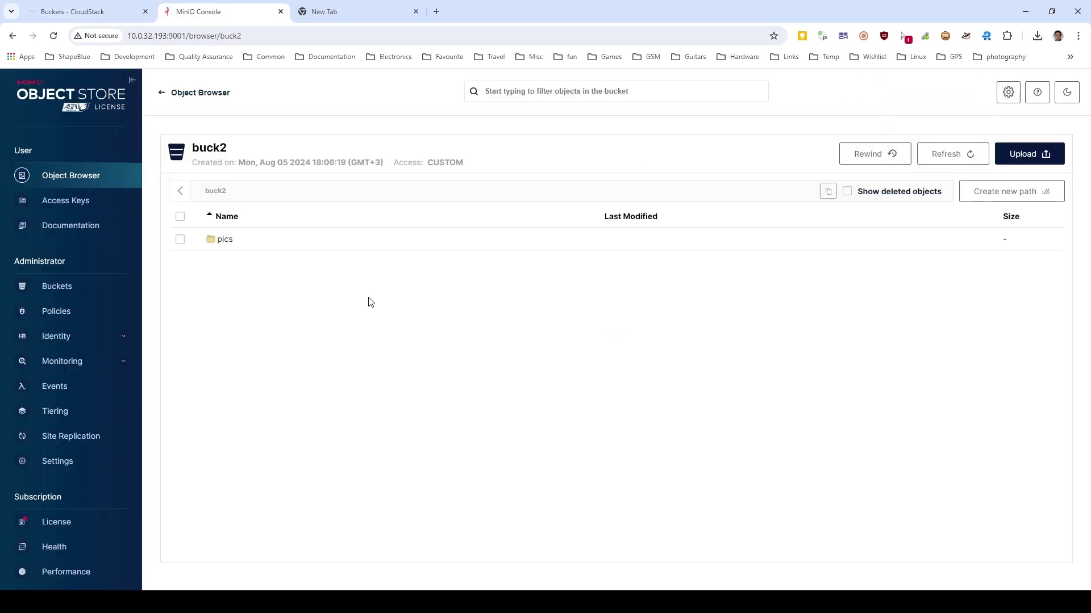
left_click(225, 239)
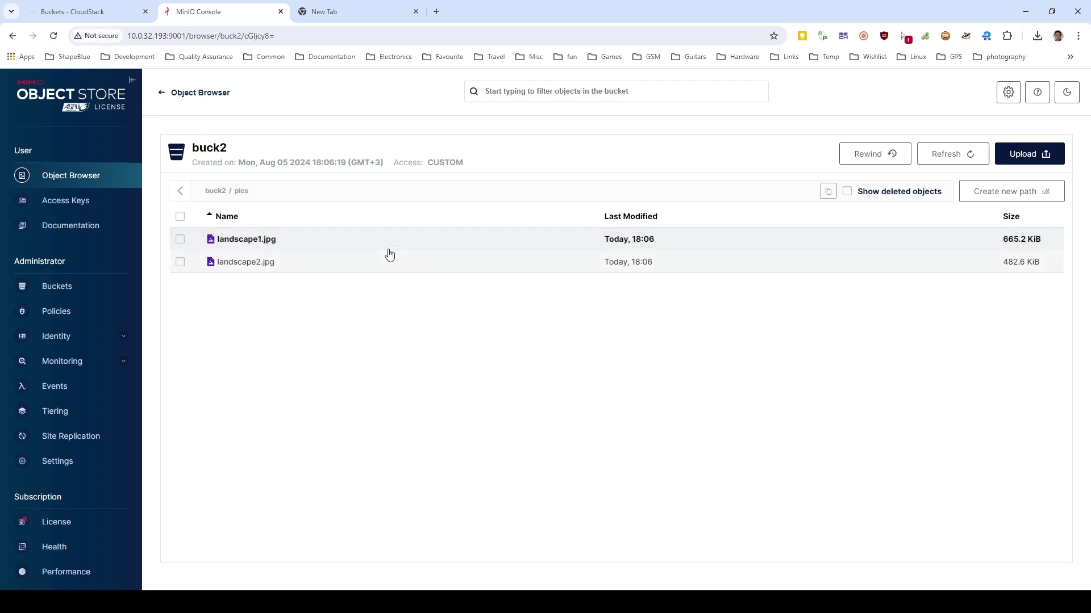
Switch back to CloudStack, go to buck2's root directory and reopen the pics folder.
left_click(70, 12)
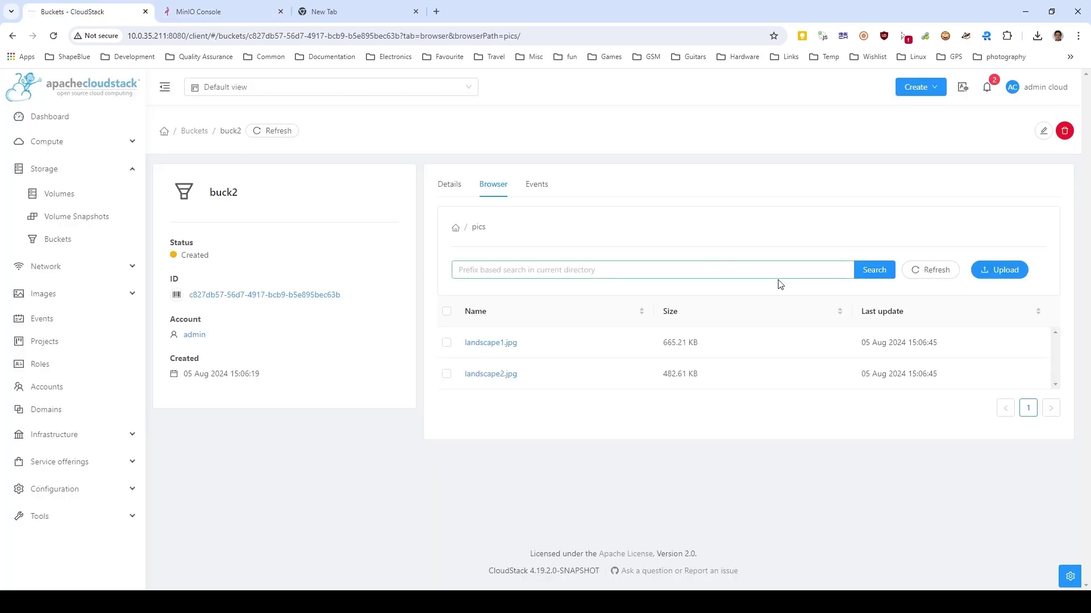
left_click(455, 229)
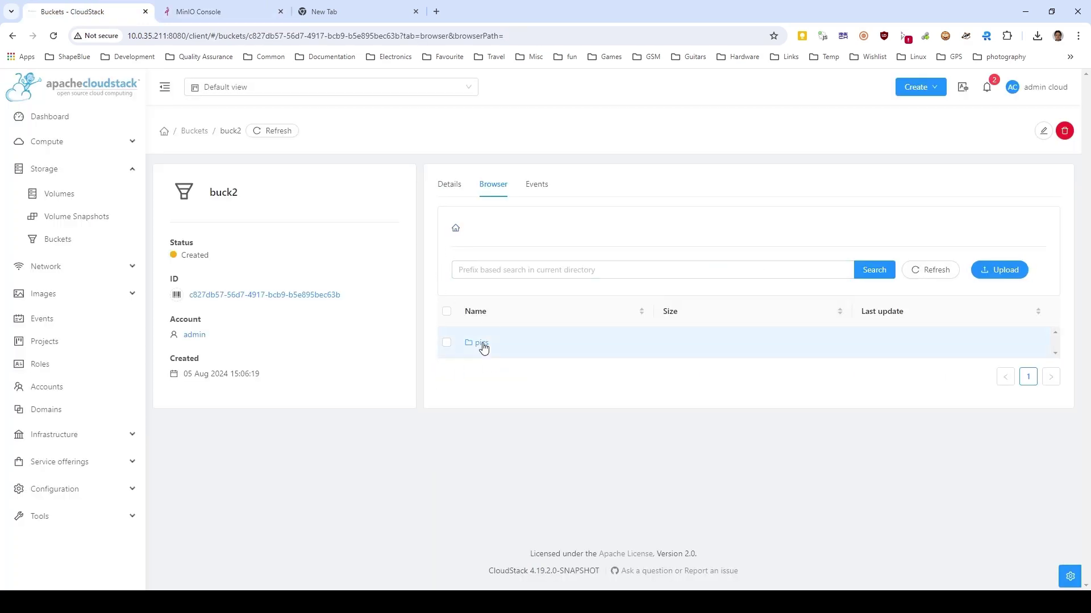
left_click(482, 343)
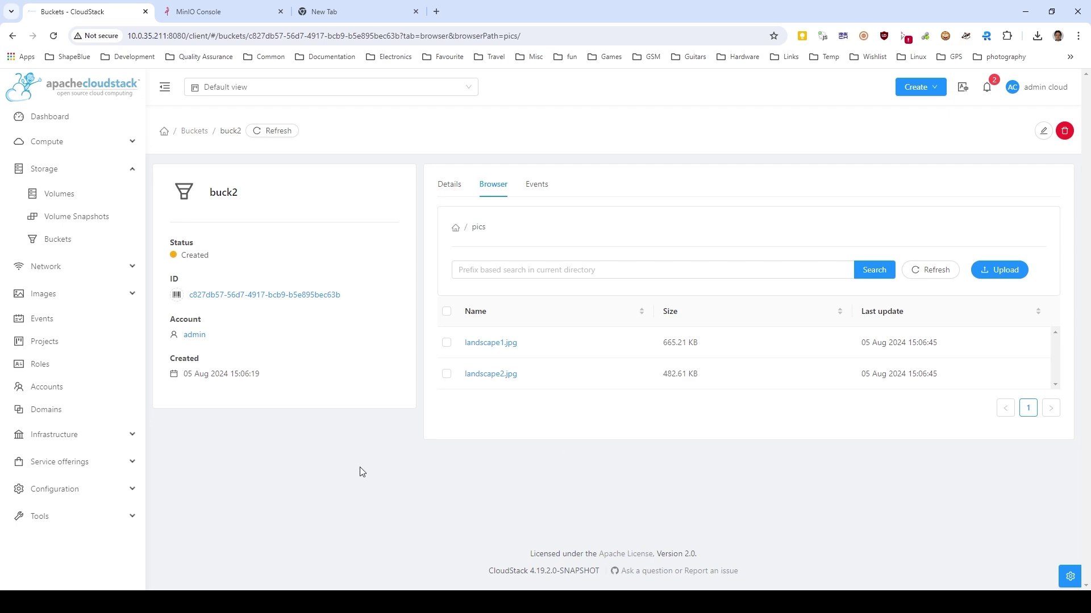
Open CloudStack's infrastructure summary.
left_click(55, 435)
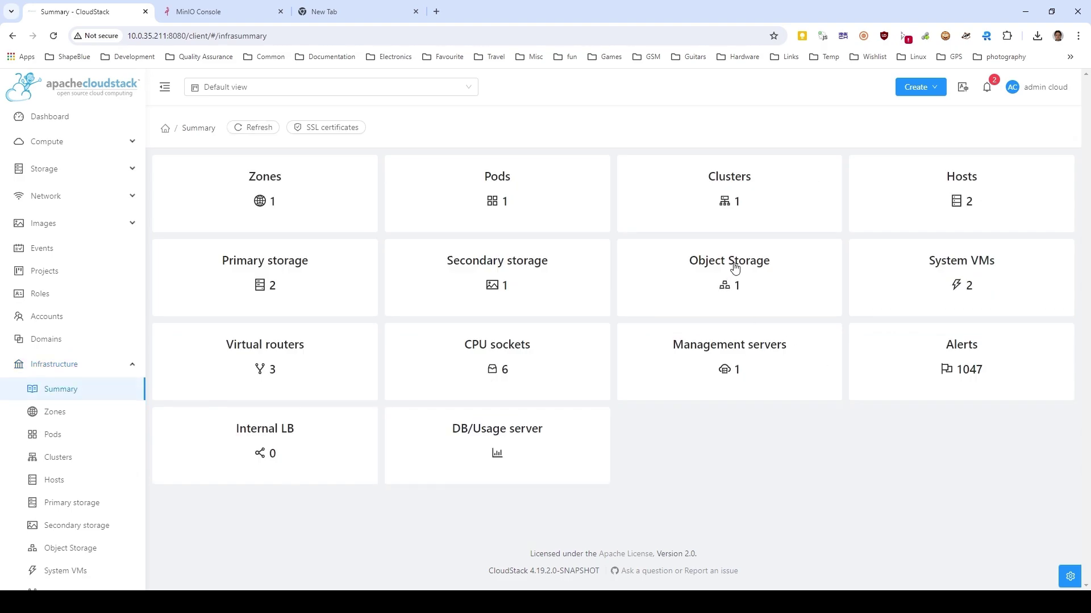